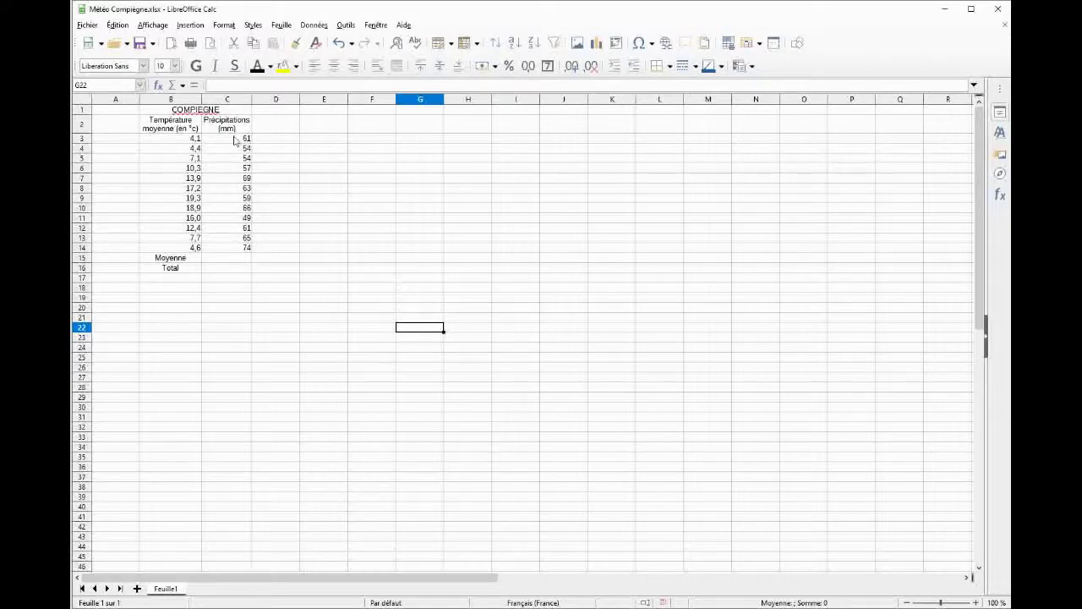
click(314, 174)
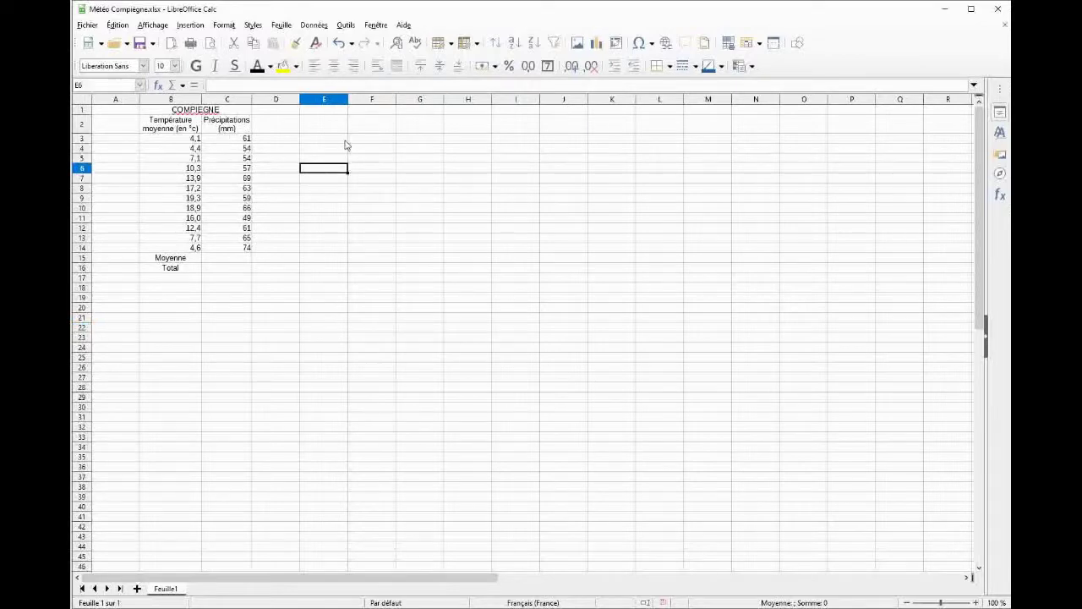
click(326, 141)
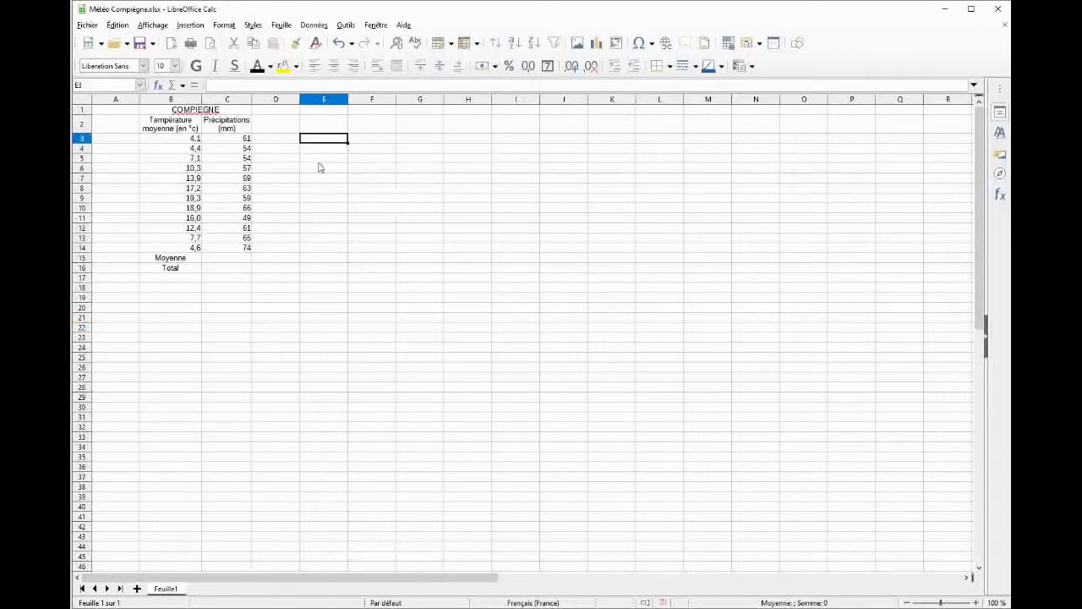
Make the COMPIEGNE title bold, trying italic and underline on it and removing both again
click(183, 110)
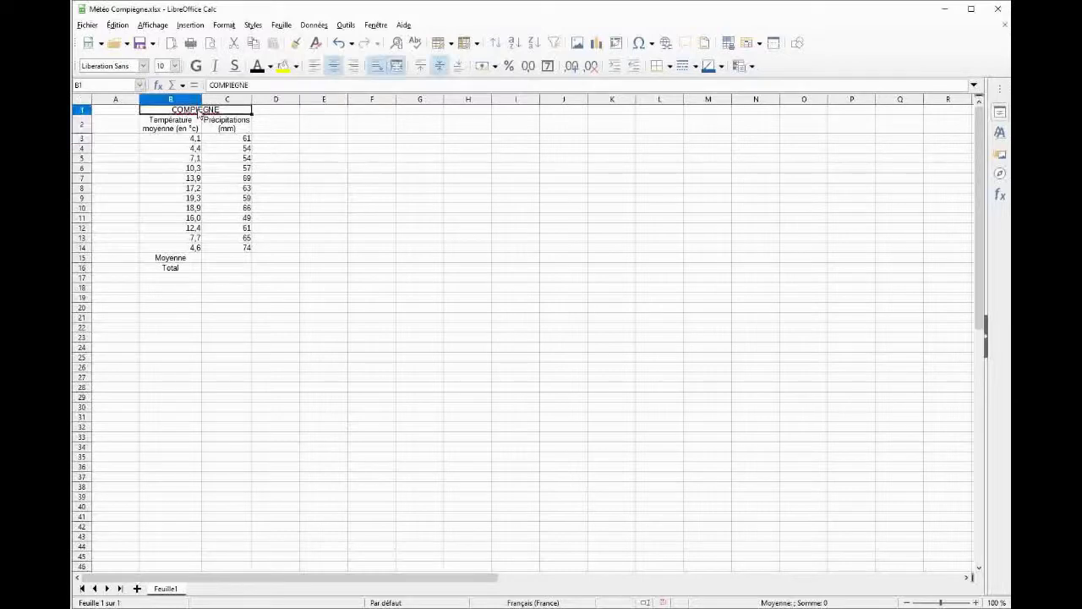
click(197, 65)
click(215, 66)
click(234, 66)
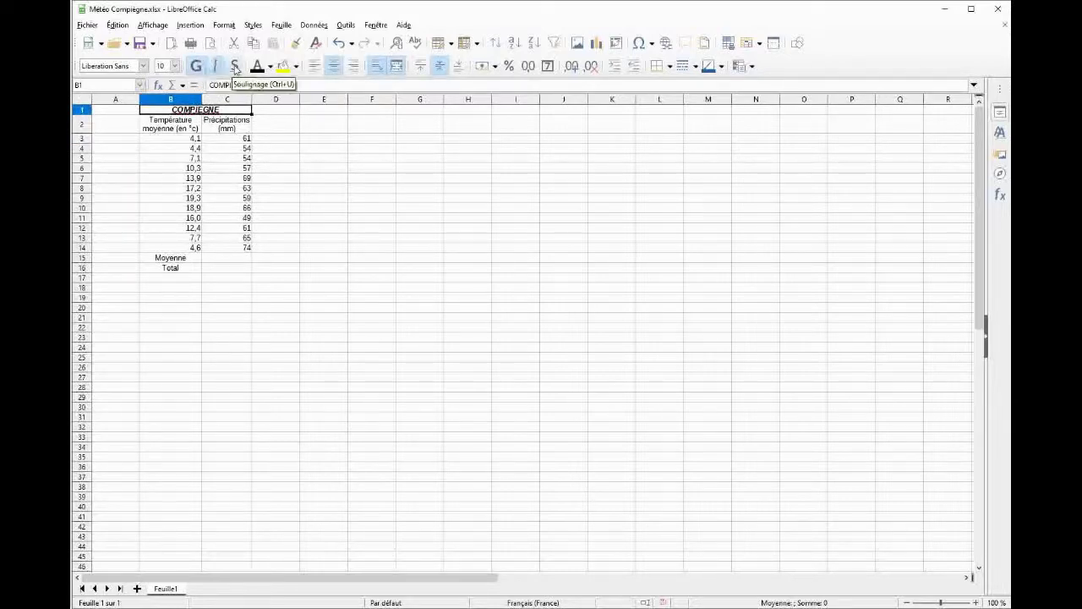
click(234, 66)
click(215, 66)
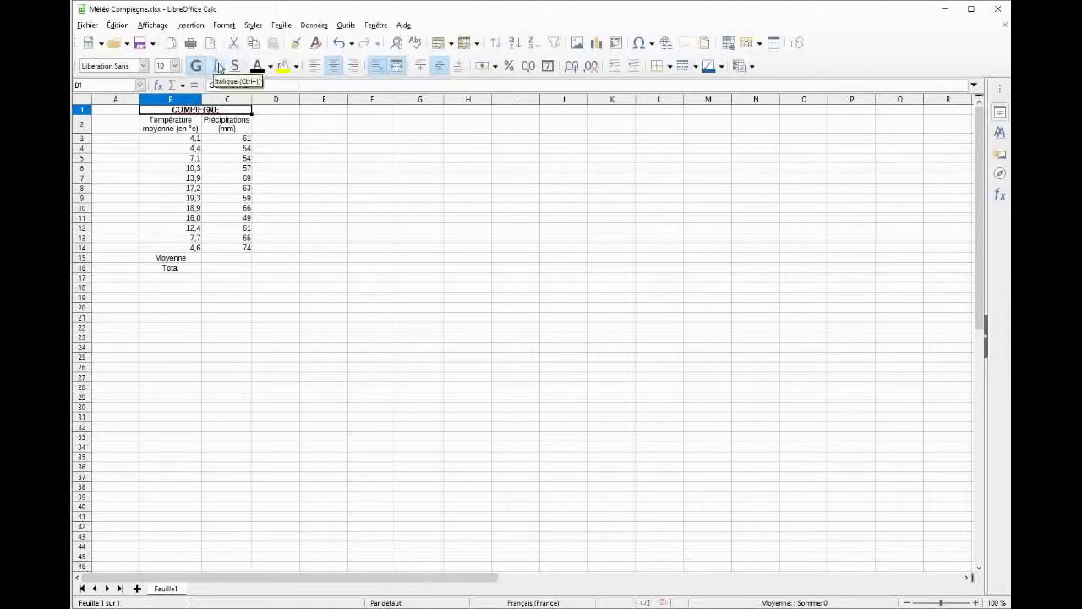
Set the font colour of the COMPIEGNE title to red
click(270, 66)
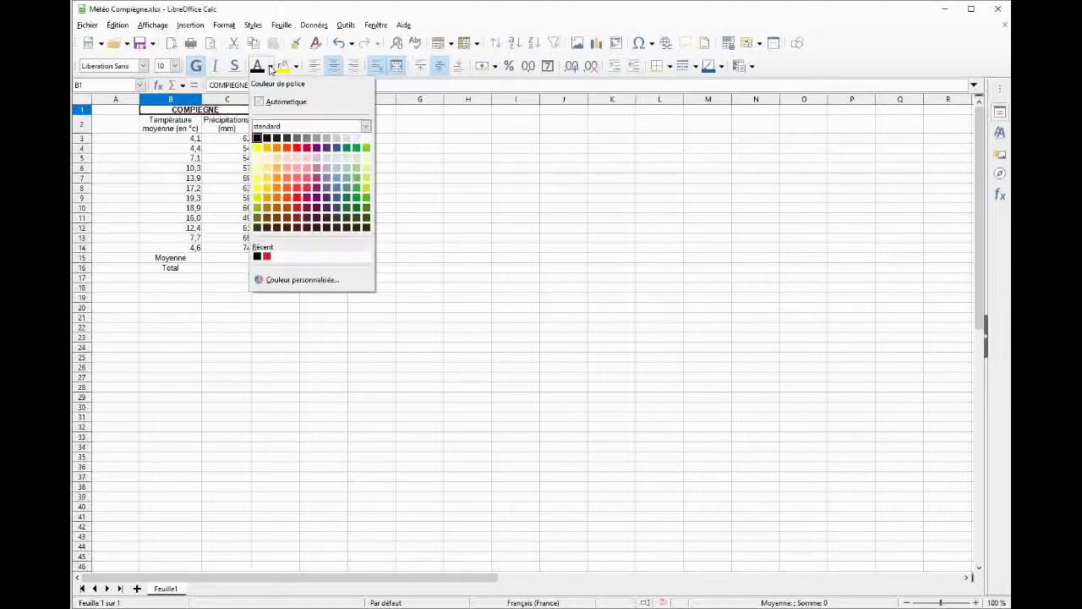
click(296, 197)
click(351, 181)
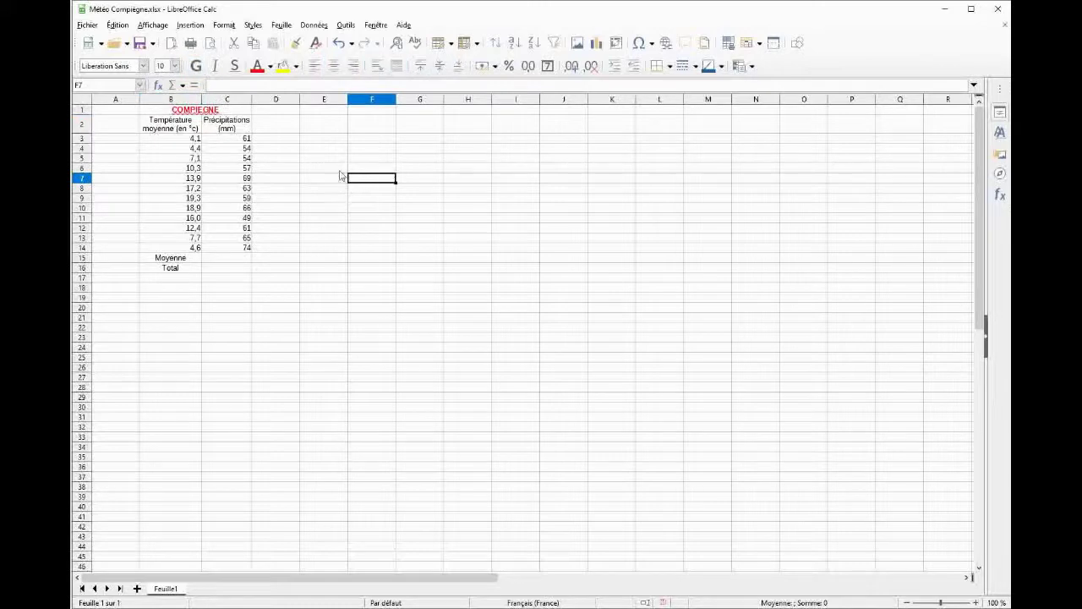
Try left and right alignment on the average temperature header in B2, and centre it again
click(161, 129)
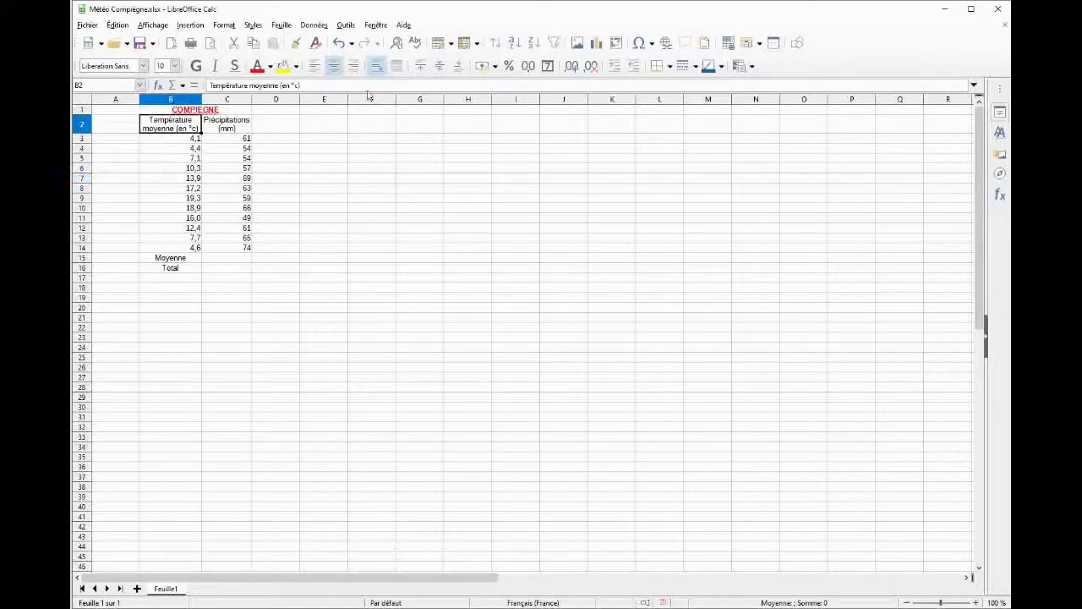
click(312, 70)
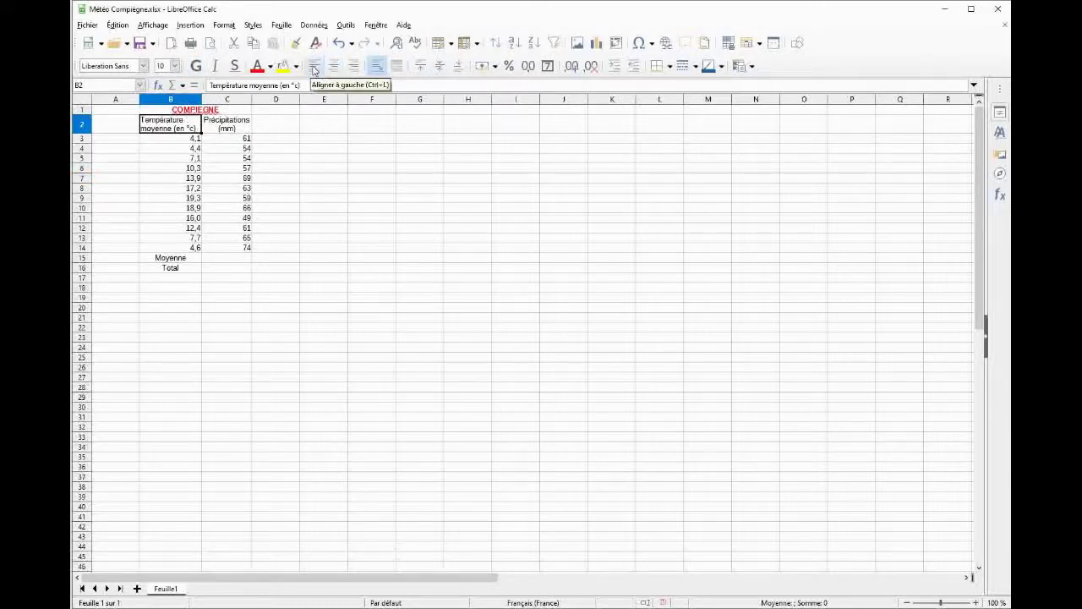
click(354, 67)
click(338, 68)
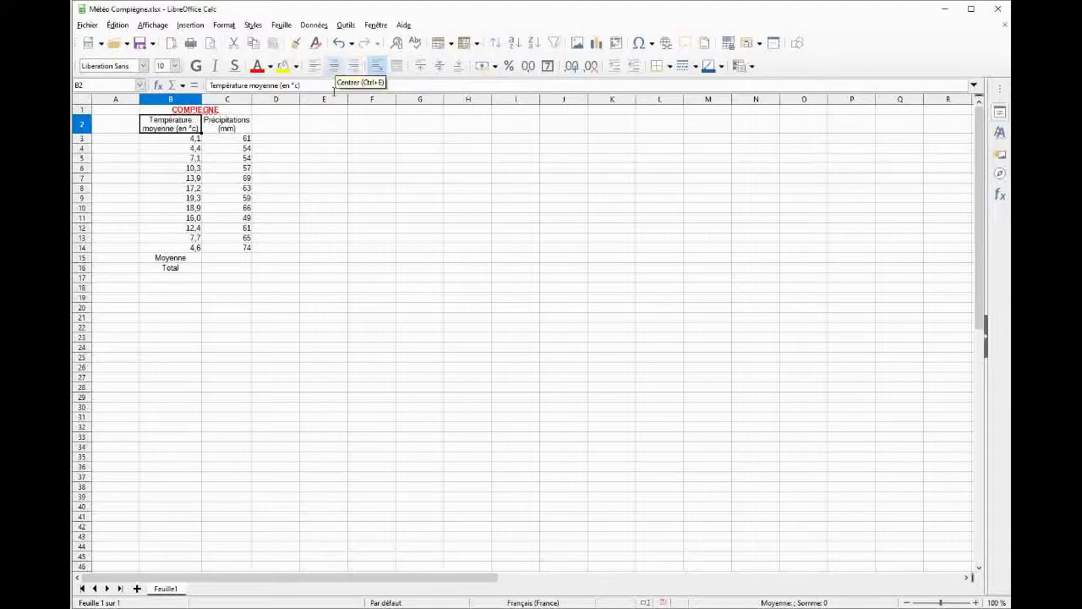
click(365, 158)
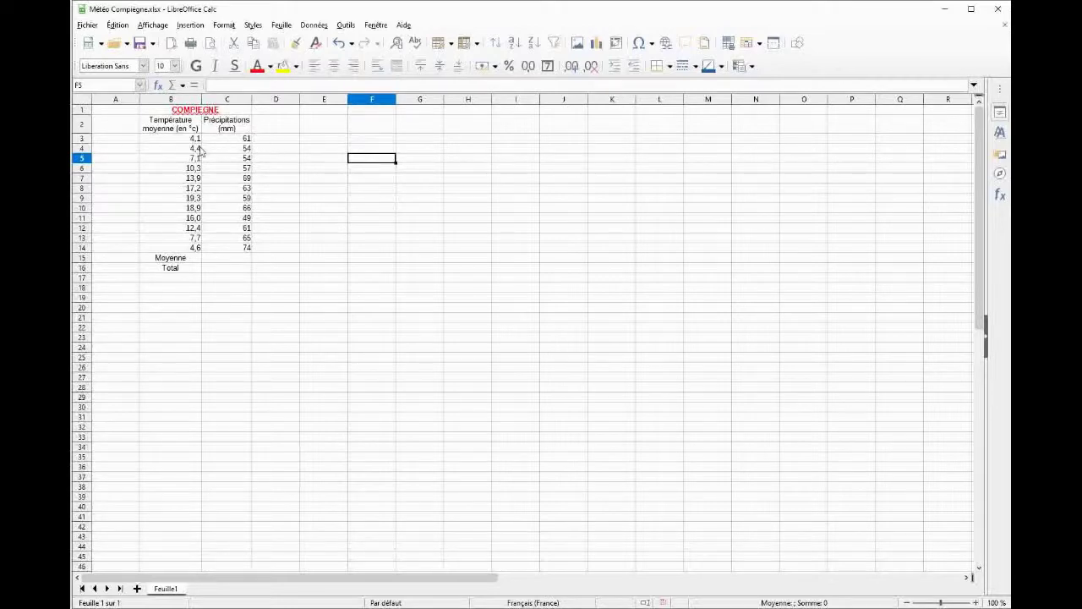
Enter the month names janvier in A3 and février in A4
click(111, 142)
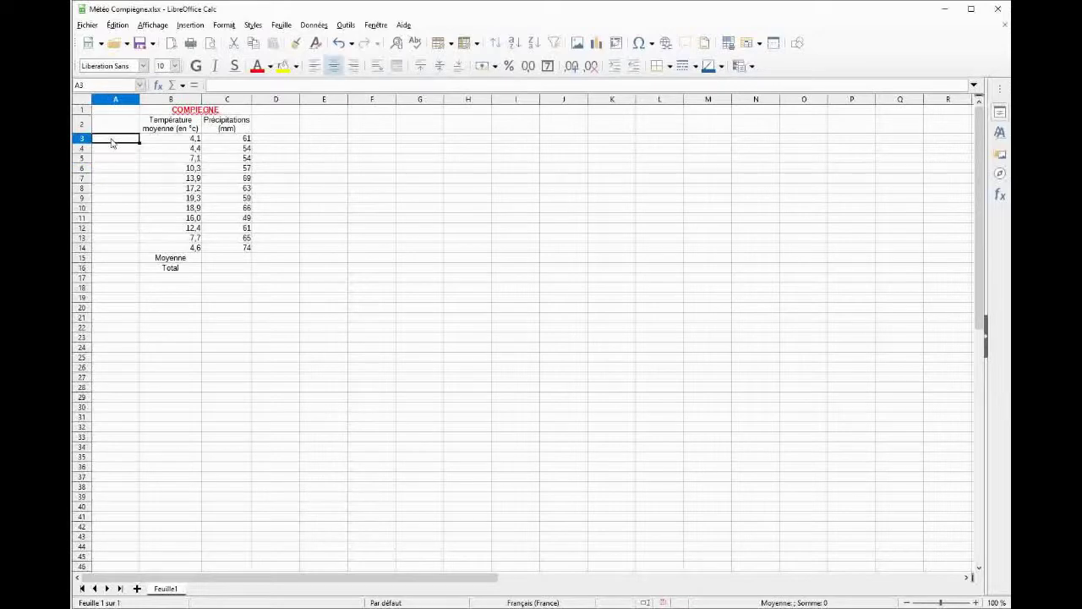
text(jenvier)
key(Return)
text(février)
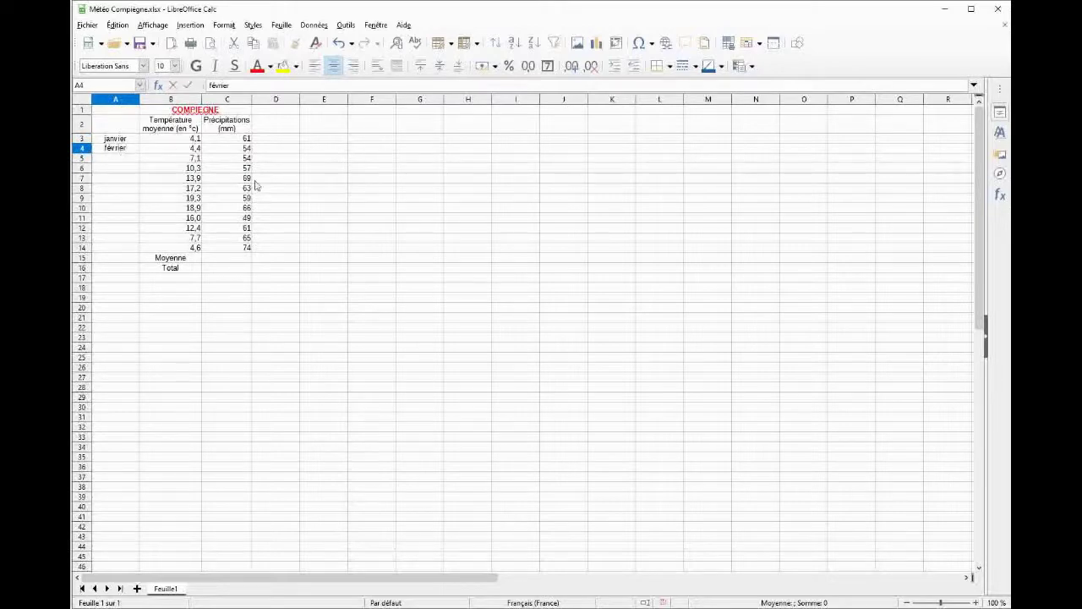
click(257, 179)
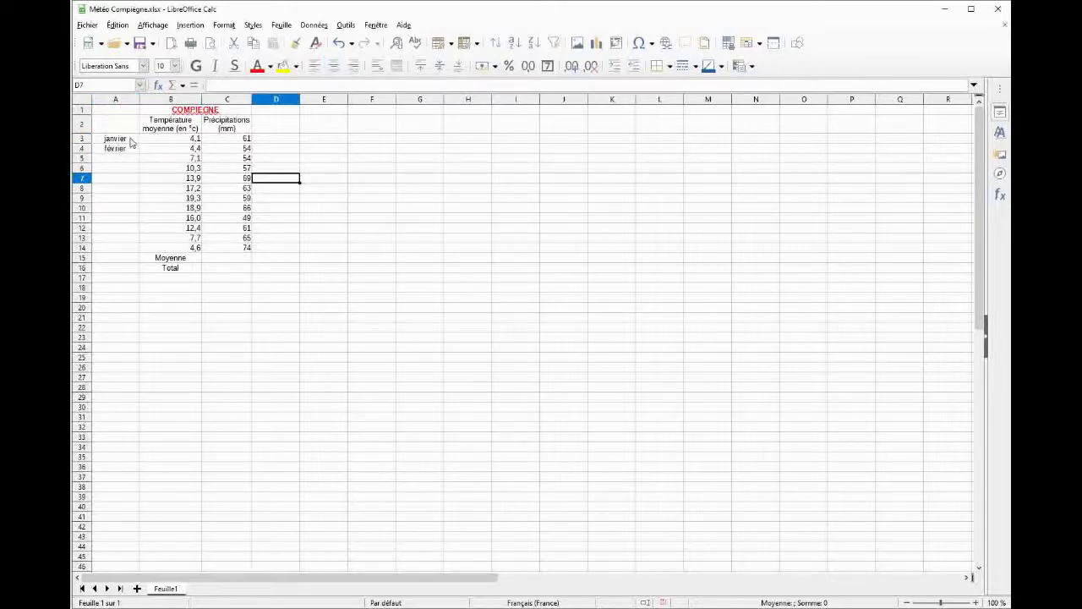
Extend the month series from A3:A4 down to décembre in A14
drag(131, 142, 138, 152)
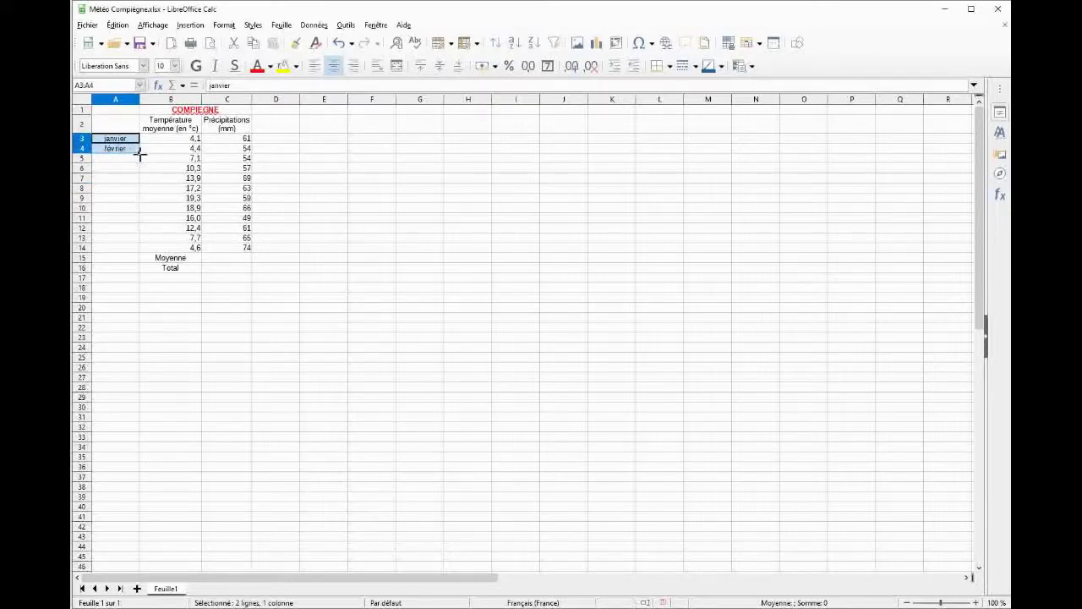
drag(140, 153, 131, 249)
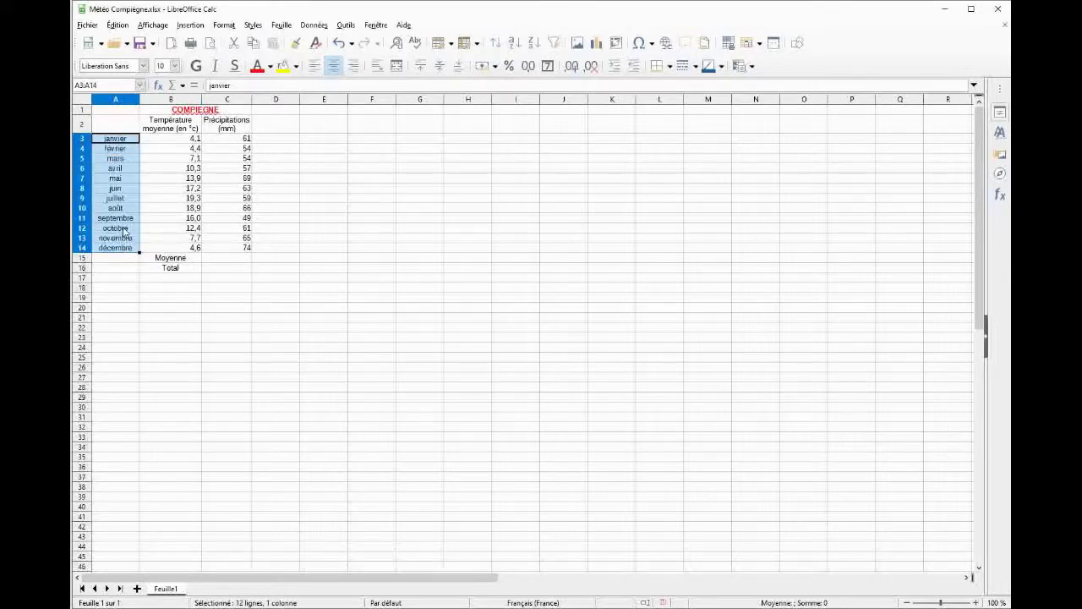
drag(351, 229, 350, 239)
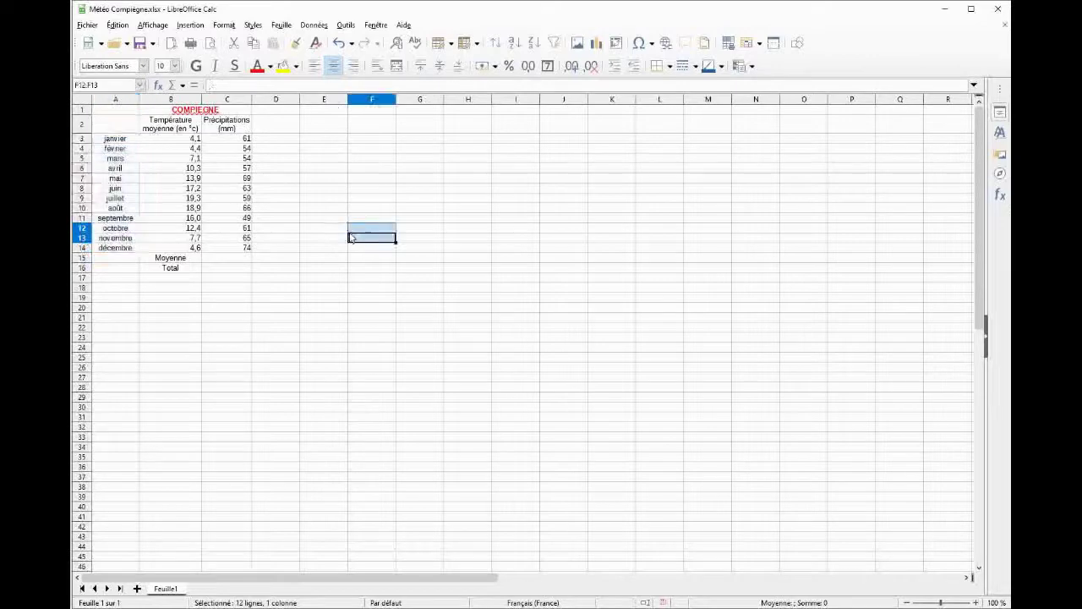
Enter 1 in E3 and 2 in E4, and extend the number series down to 23 in E25
click(337, 140)
text(1)
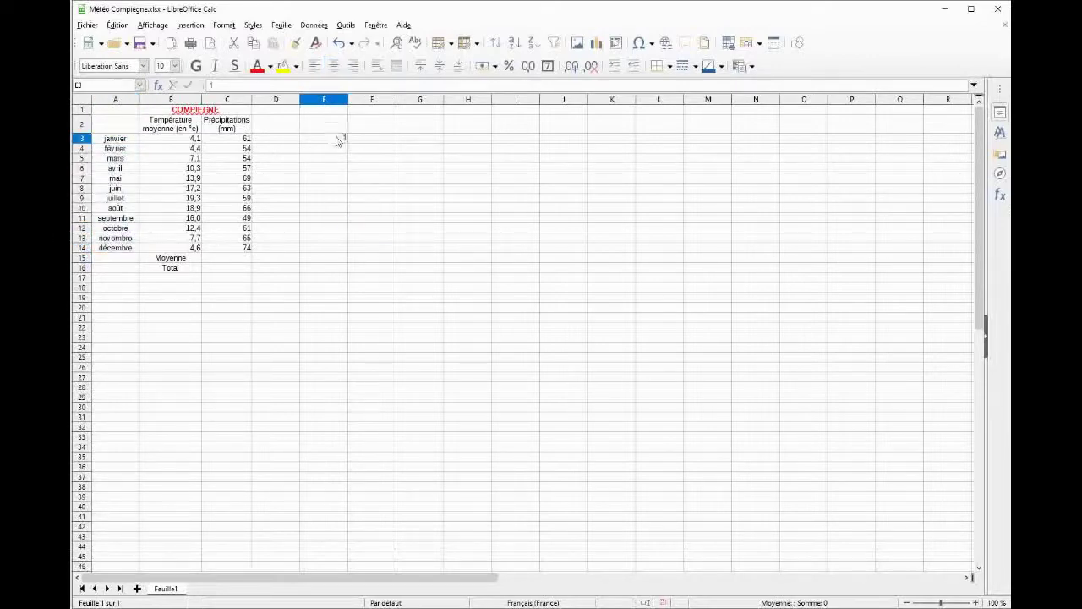
key(Return)
text(2)
click(403, 160)
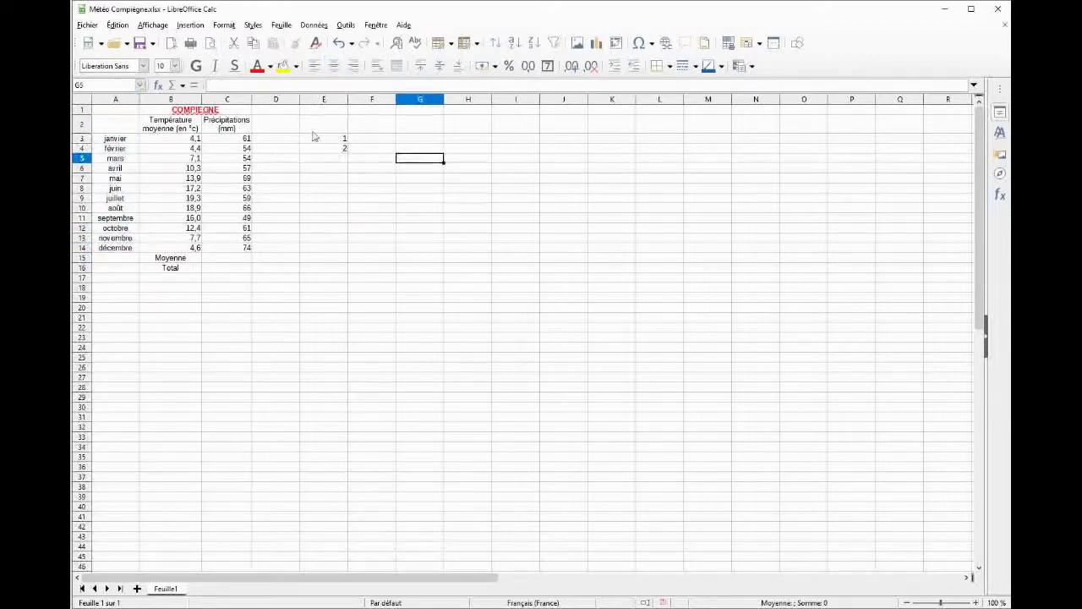
drag(326, 141, 345, 148)
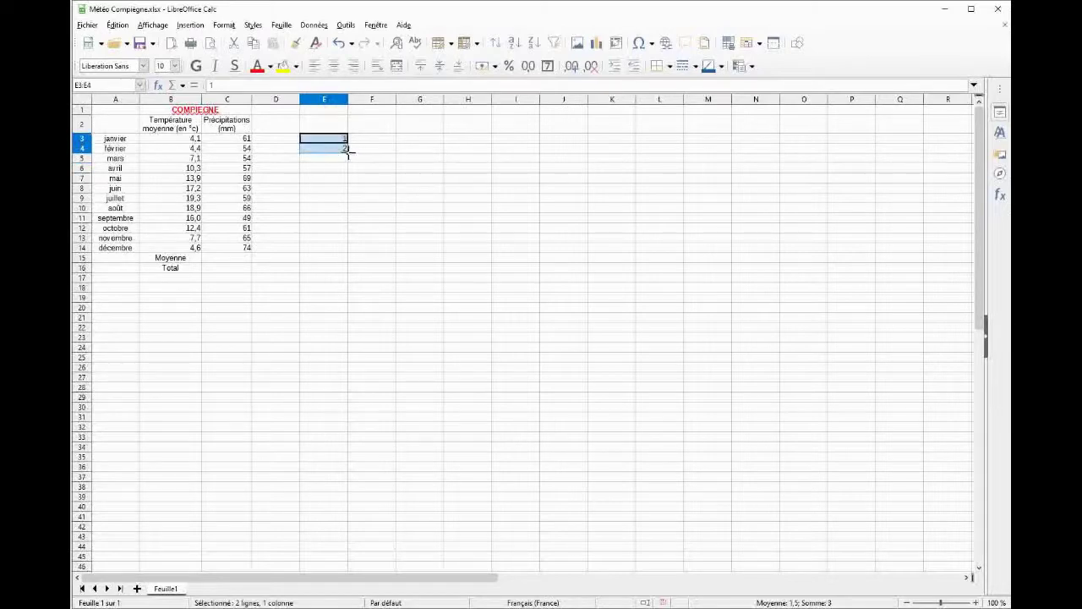
drag(347, 152, 337, 359)
click(403, 279)
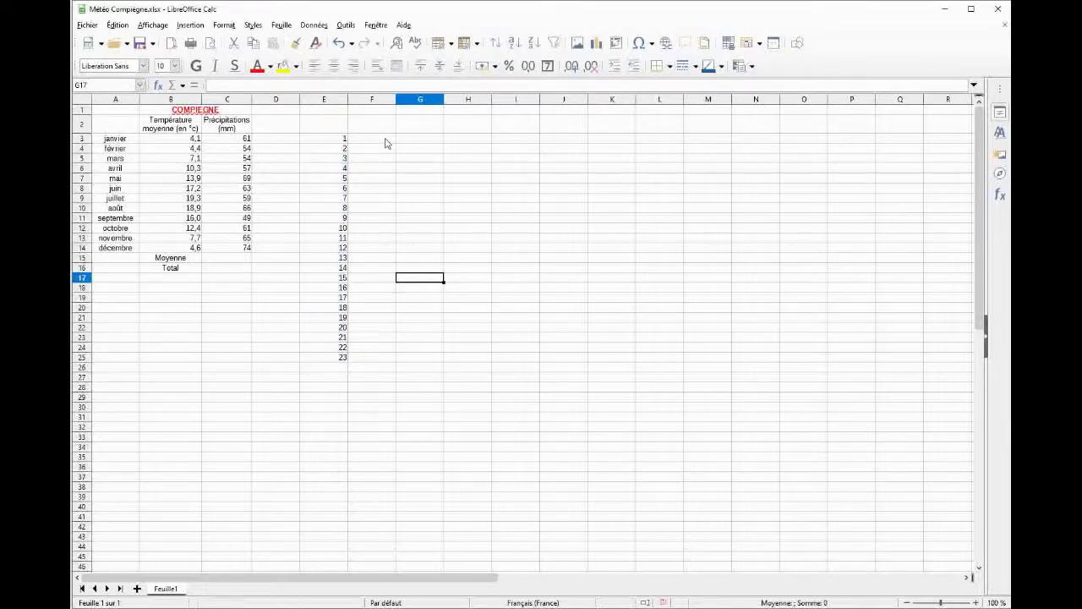
Delete the number series in column E
drag(343, 140, 351, 353)
key(Delete)
click(515, 297)
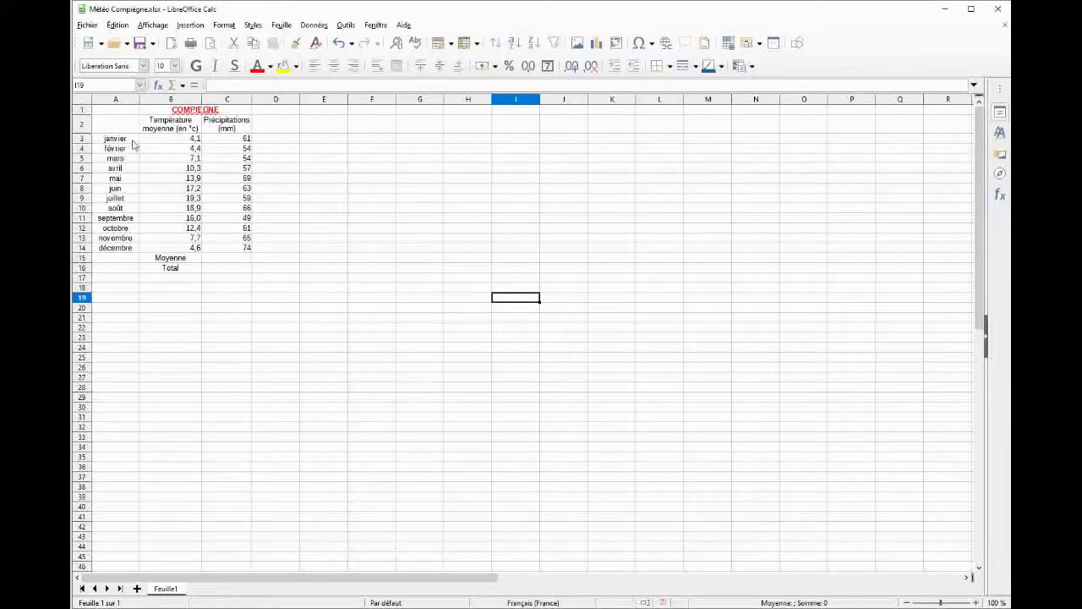
click(337, 169)
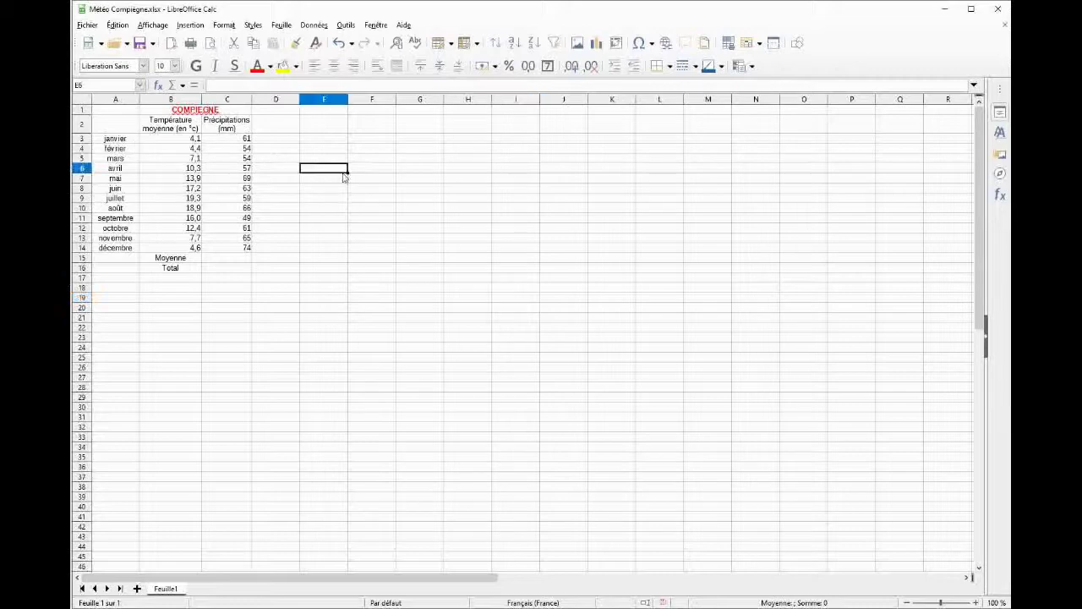
Apply outer and inner borders to every cell of the monthly data range A3:C14
drag(115, 139, 241, 255)
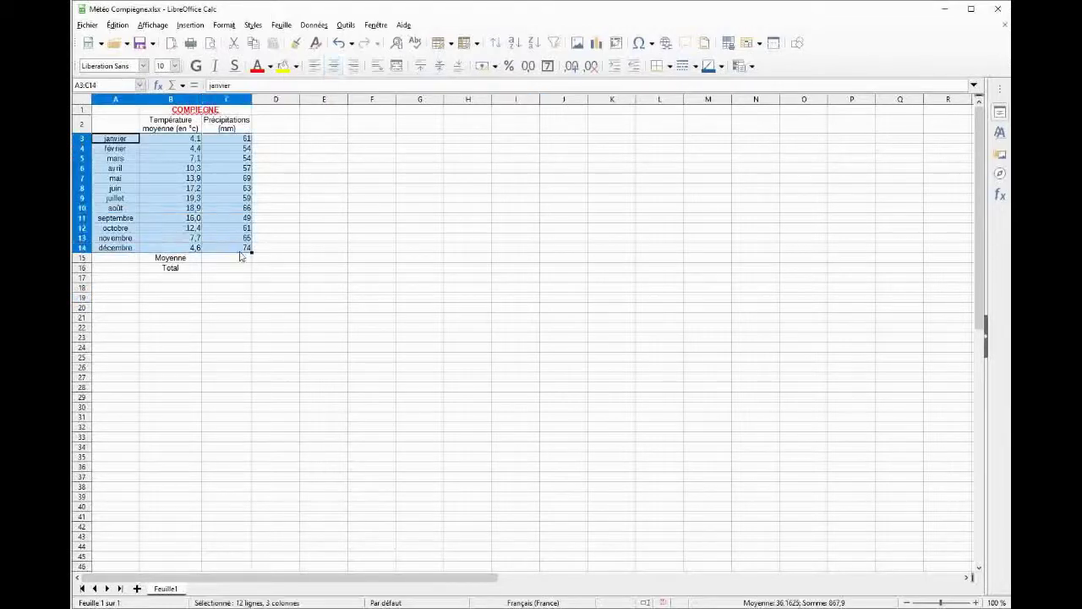
click(669, 67)
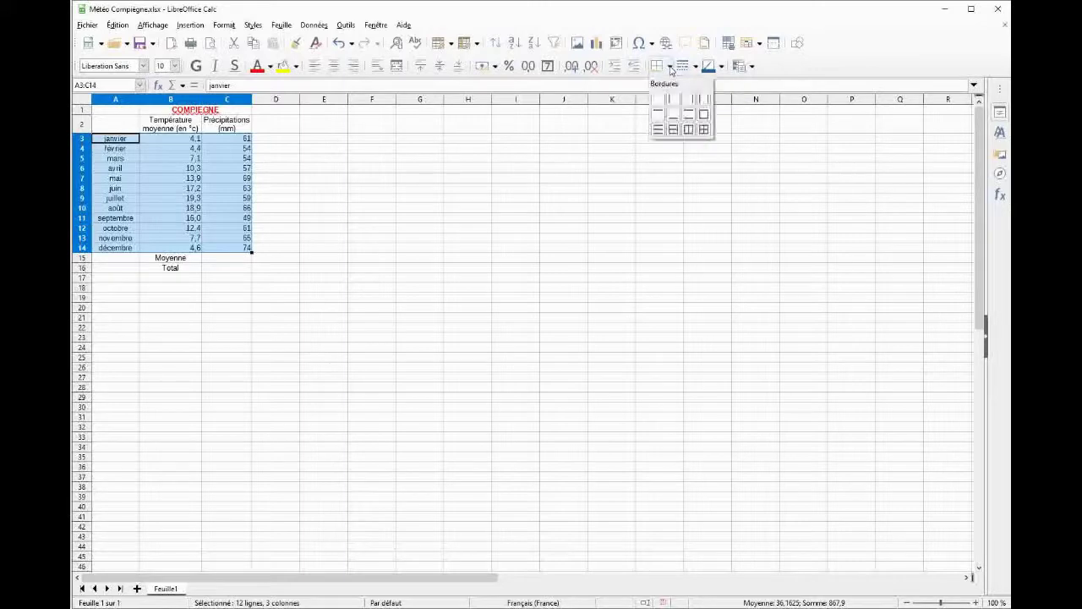
click(705, 133)
click(533, 179)
Apply the same full borders to the title and header cells B1:C2 and to the Moyenne and Total rows B15:C16
drag(173, 113, 191, 126)
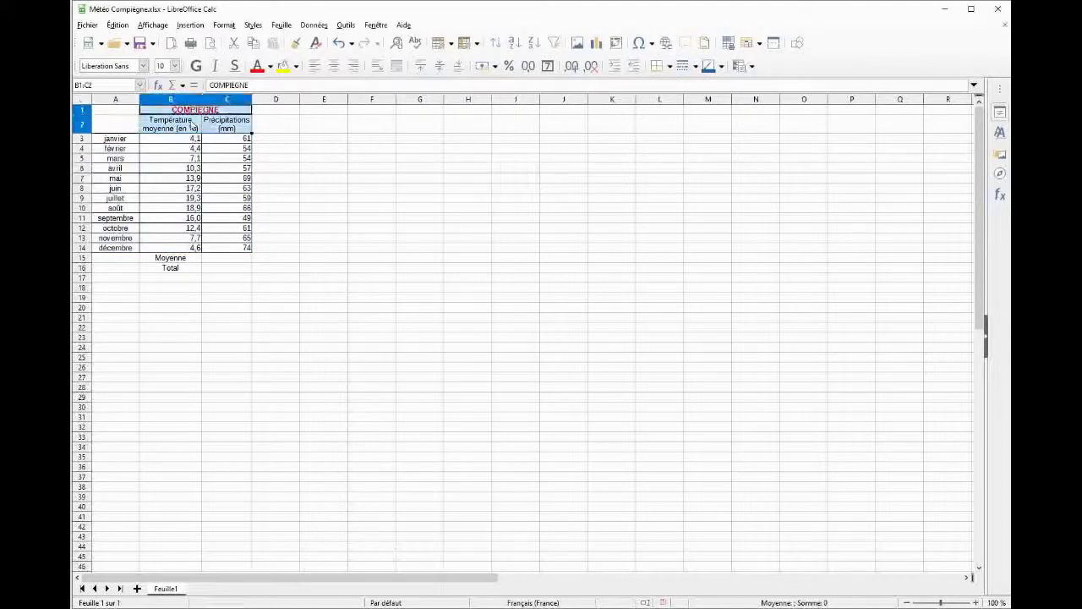
click(669, 66)
click(705, 127)
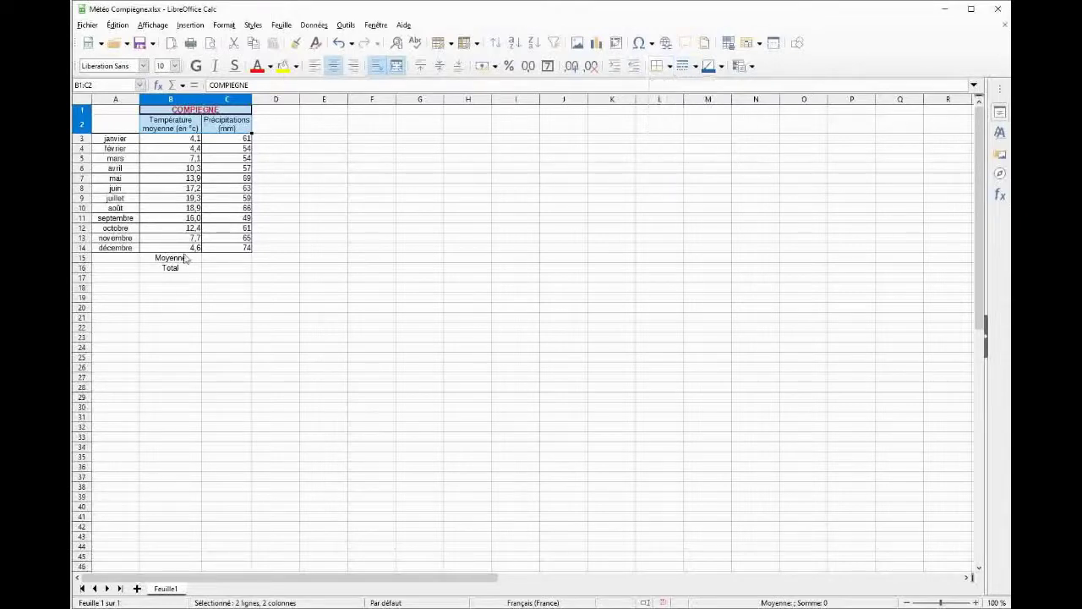
drag(185, 258, 212, 270)
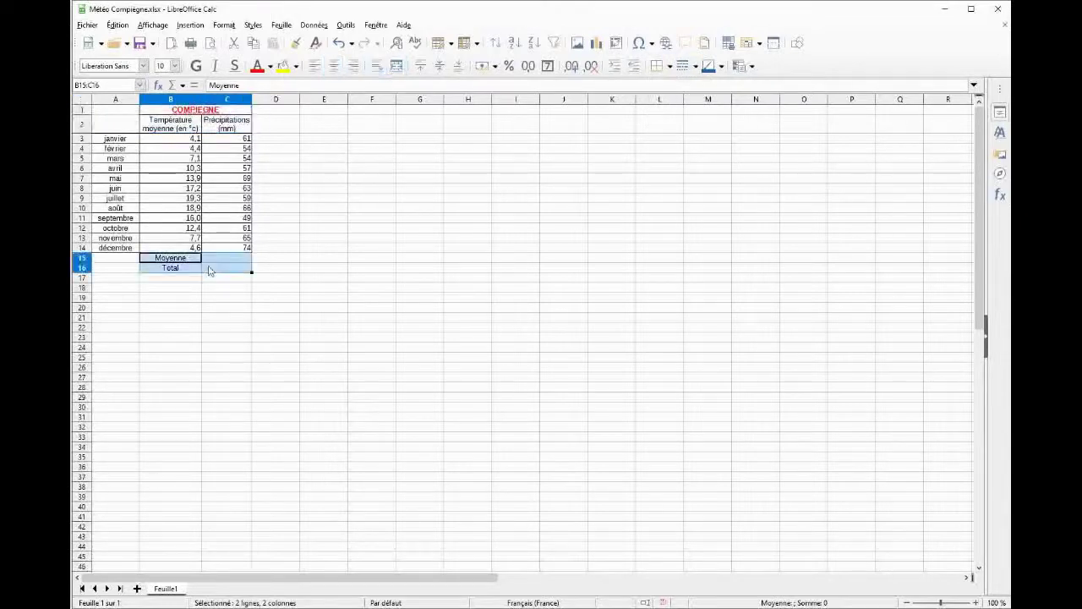
click(669, 66)
click(704, 128)
click(594, 181)
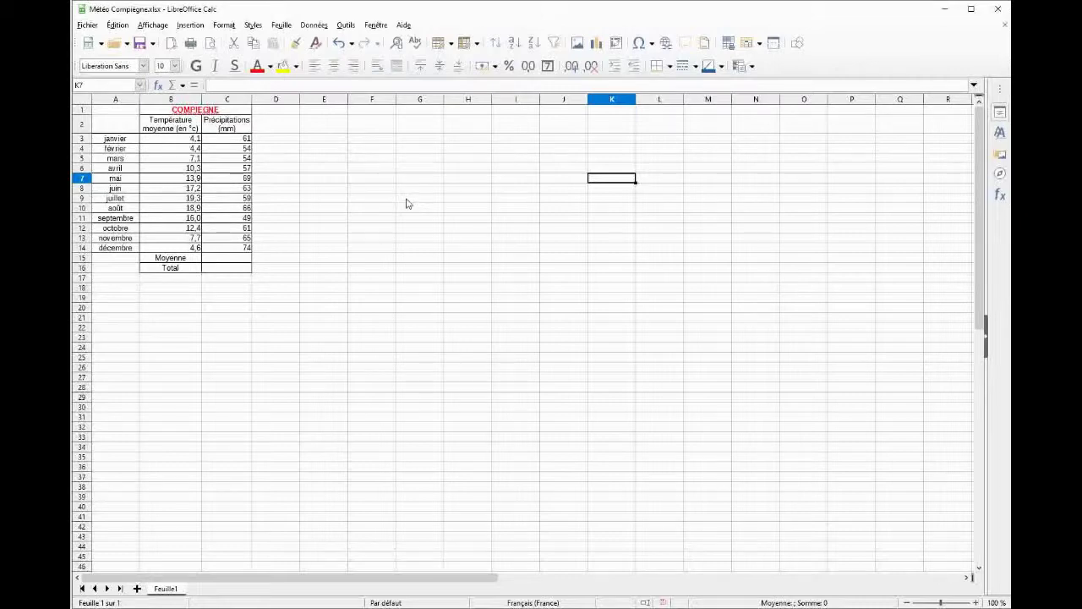
Enter the formula =61+54+54+57 in the precipitation Total cell C16
click(342, 269)
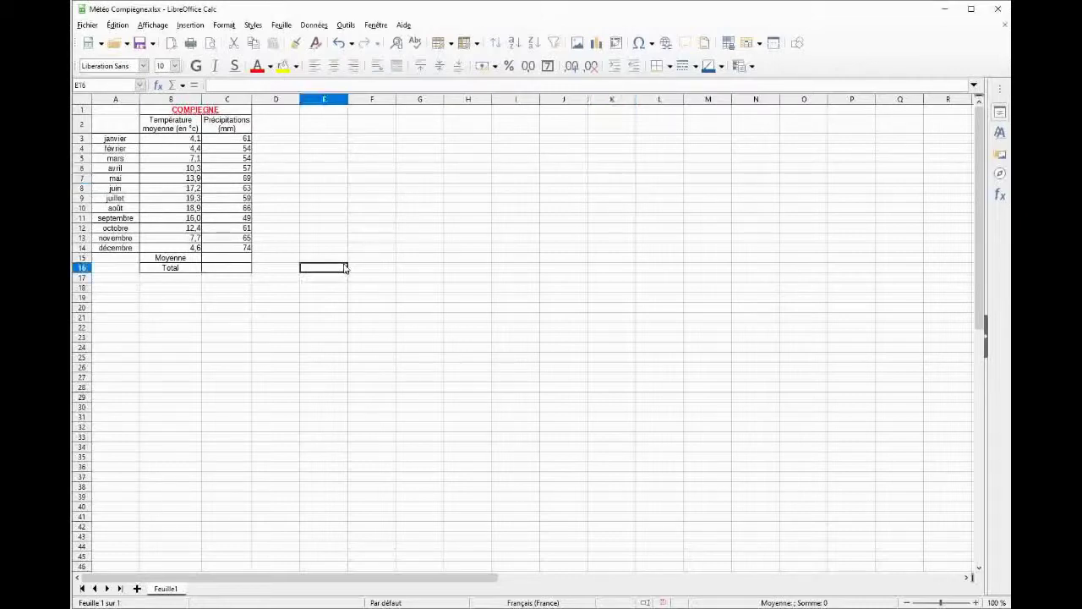
click(240, 269)
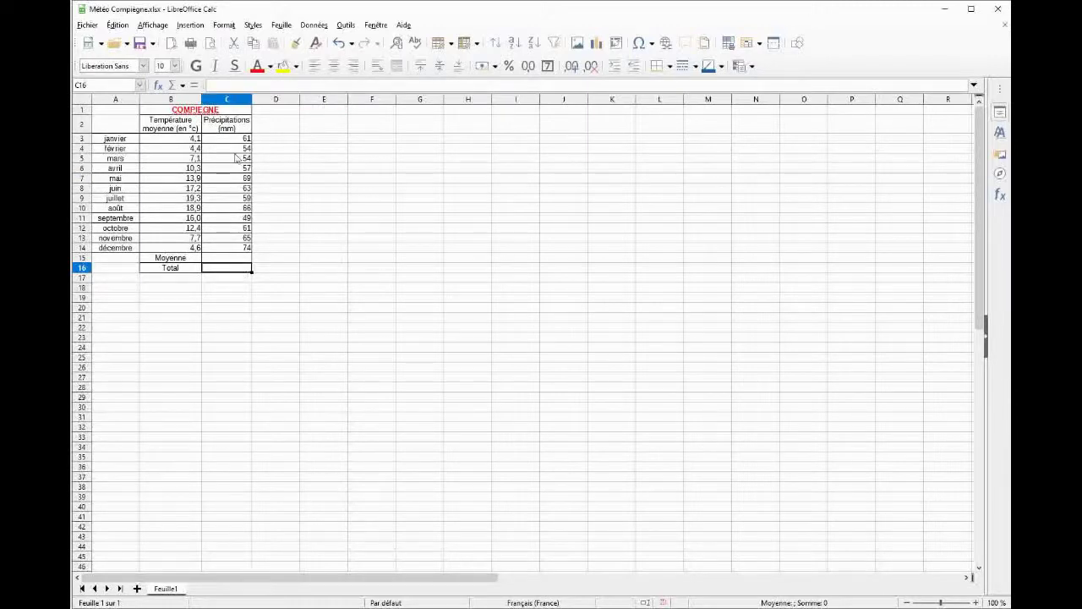
double_click(238, 270)
text(=)
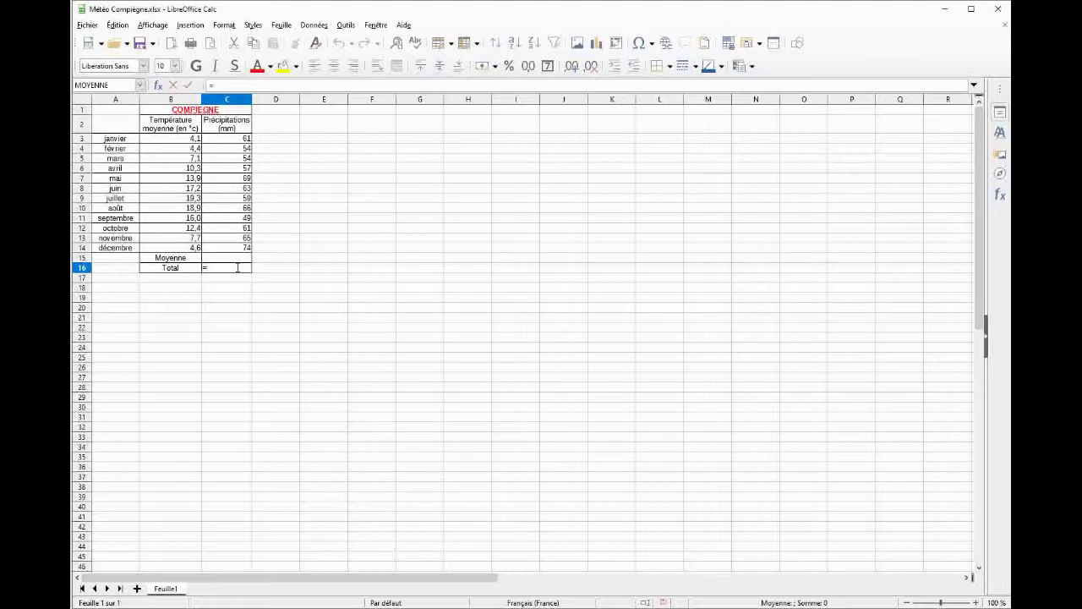
text(61+54+54+)
text(57)
key(Return)
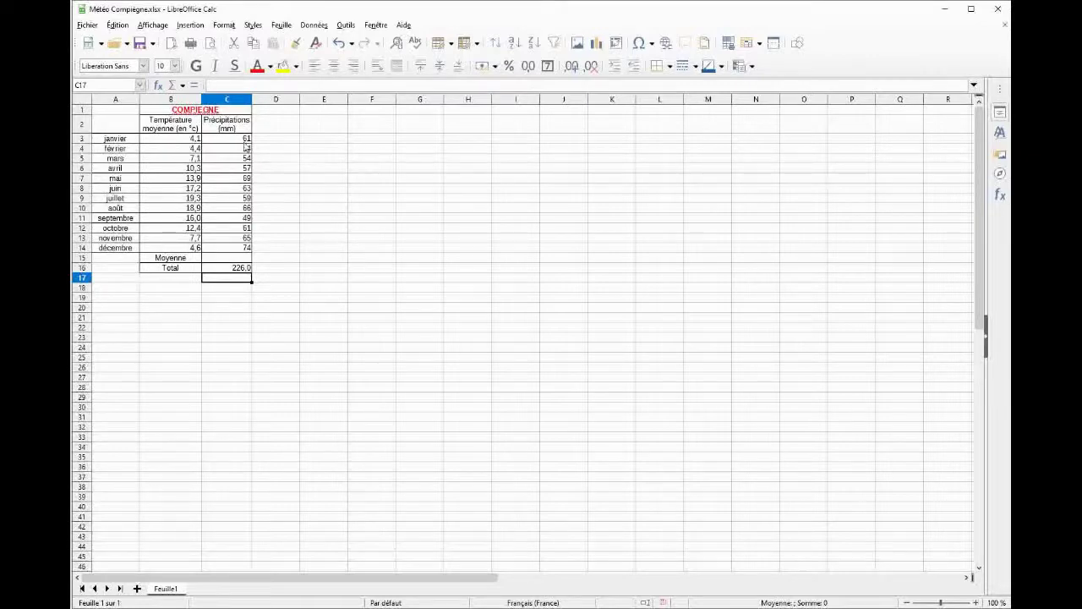
Set January's precipitation in C3 to 80
click(243, 139)
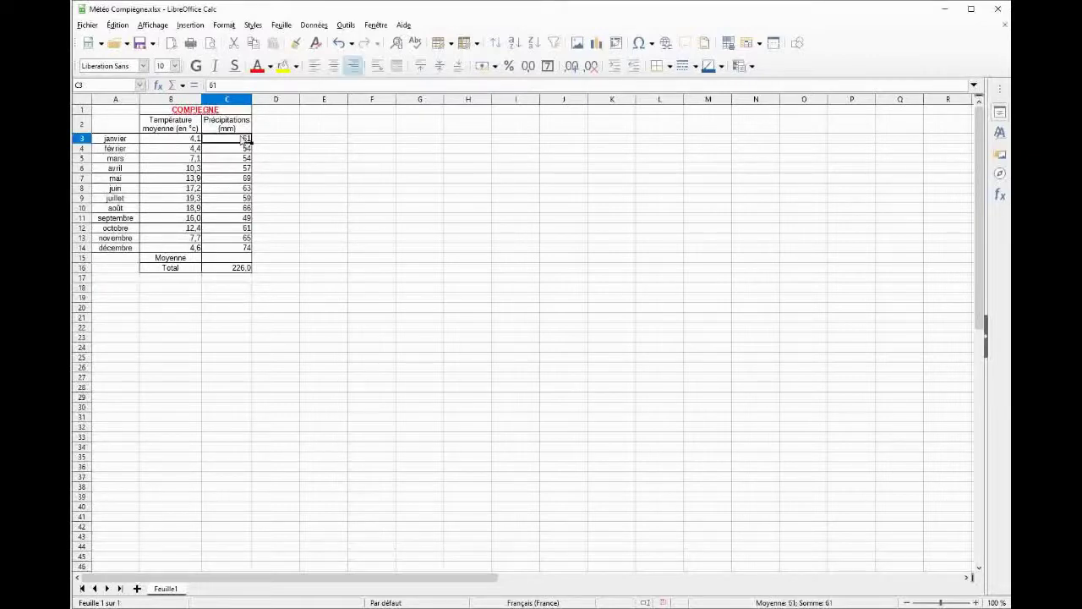
text(80)
key(Return)
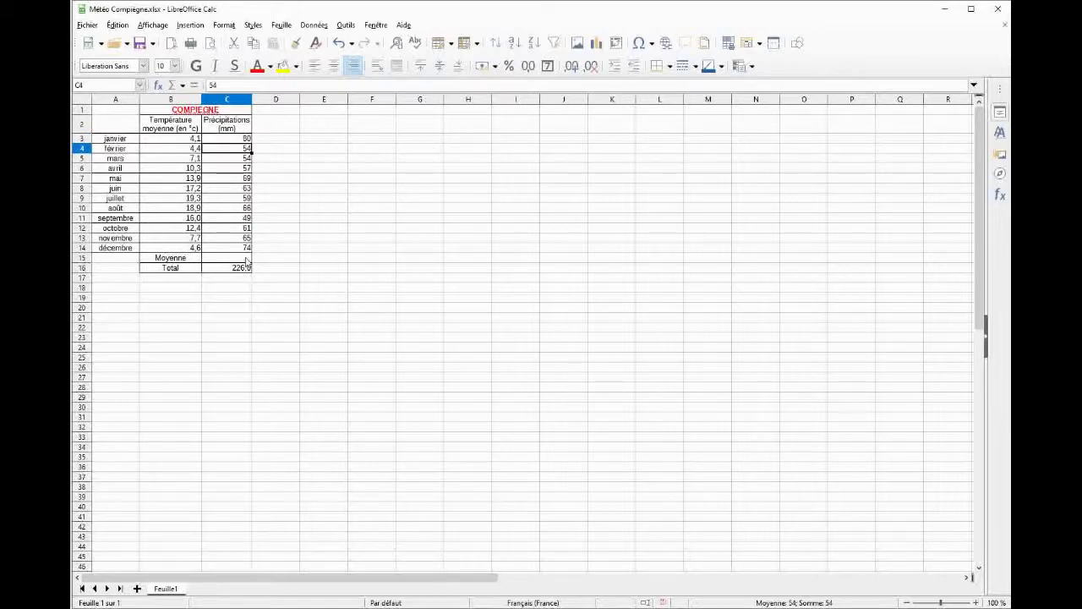
click(301, 288)
click(281, 277)
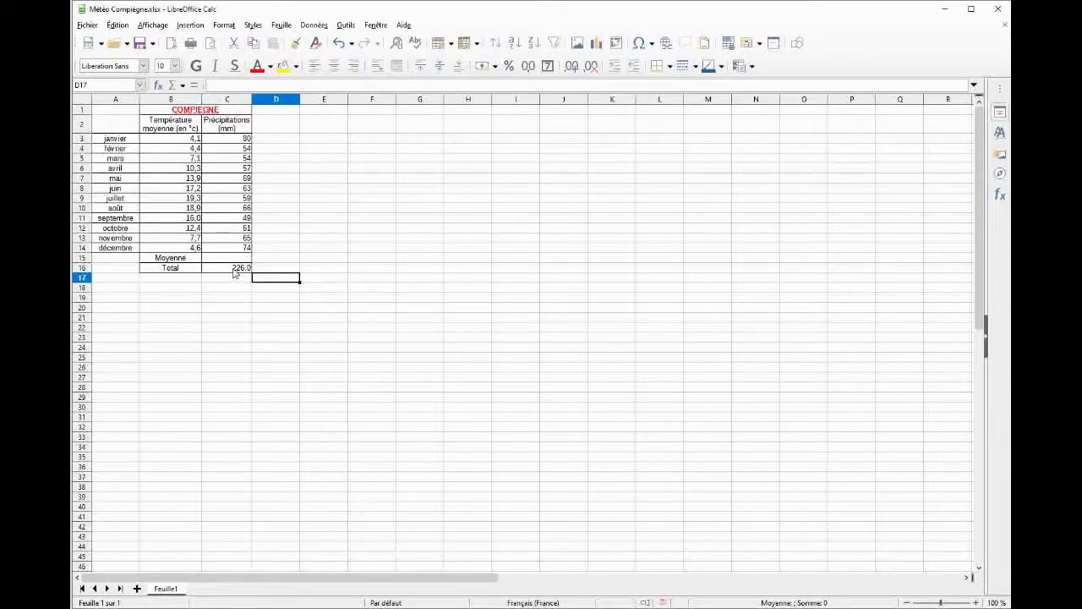
click(235, 268)
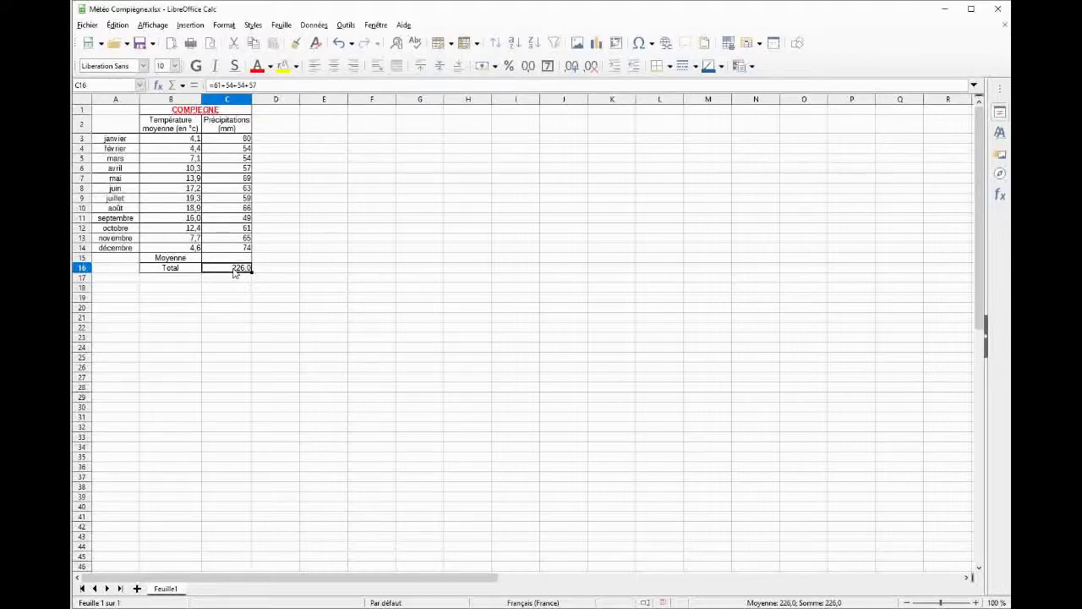
click(308, 268)
Replace the Total formula in C16 with a cell-by-cell addition of the monthly precipitation, =C3+C4+C5+C6+C7+C8+C9+C10+C11+C12+C13+C14
click(230, 270)
text(=)
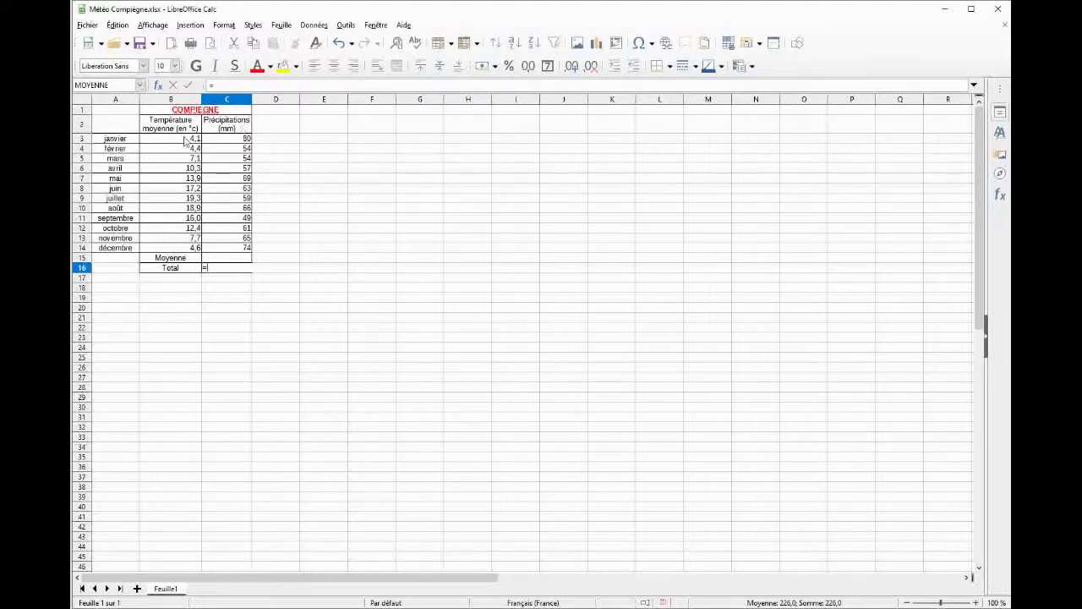
click(238, 140)
text(+)
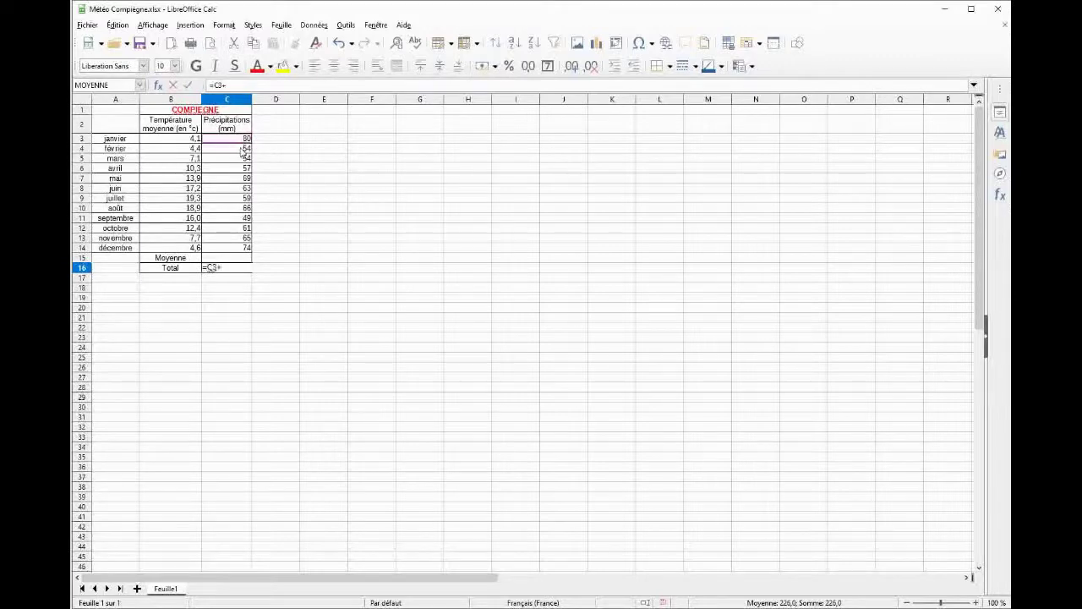
click(241, 149)
text(+)
click(242, 158)
text(+)
click(243, 169)
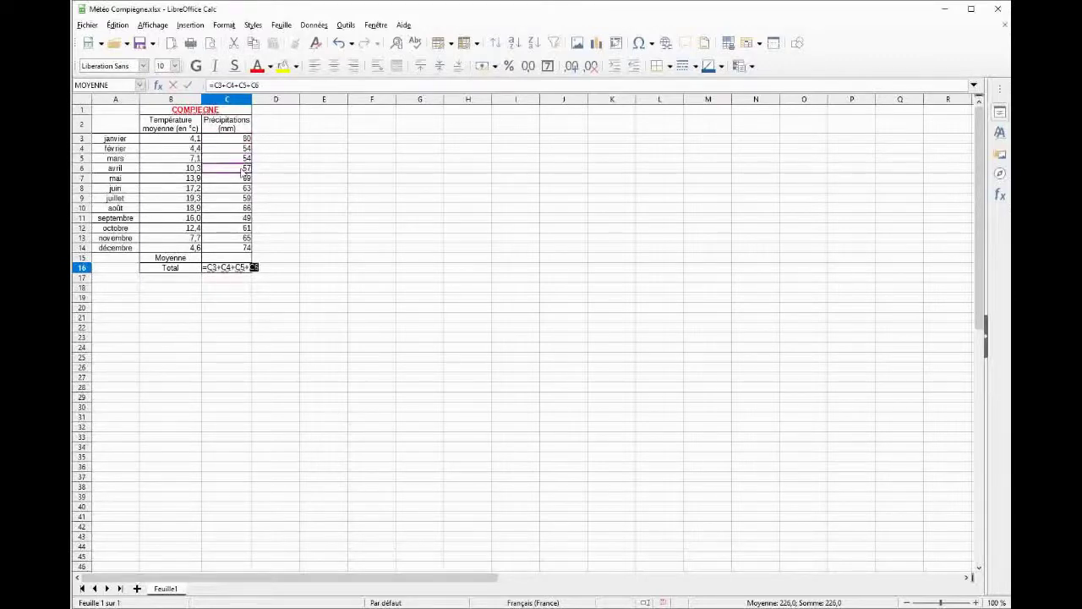
text(+)
click(244, 179)
text(+)
click(243, 188)
text(+)
click(243, 198)
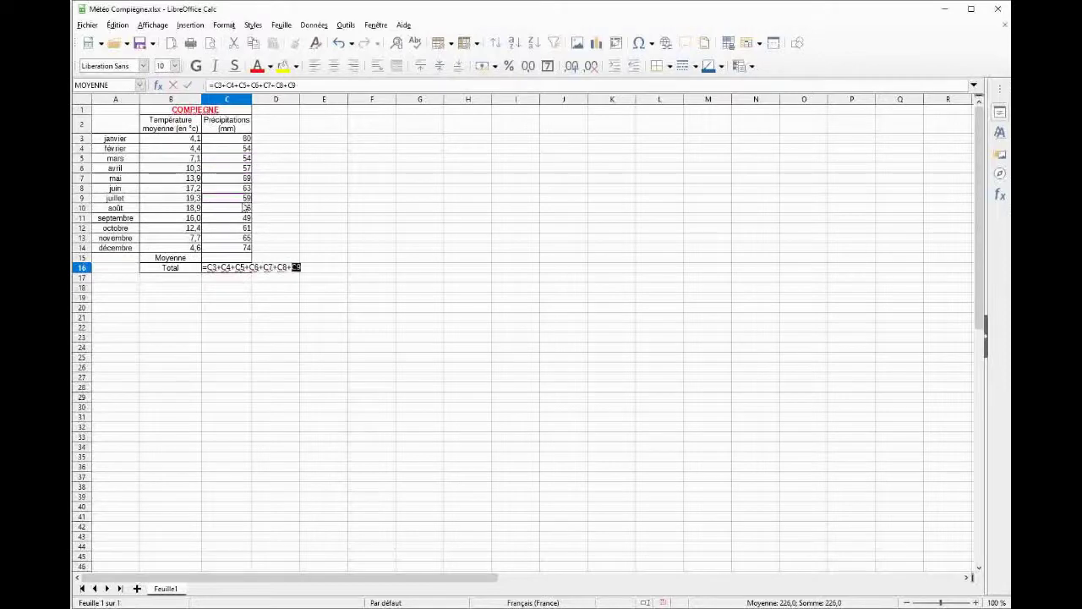
text(+)
click(244, 208)
text(+)
click(243, 218)
text(+)
click(243, 228)
text(+)
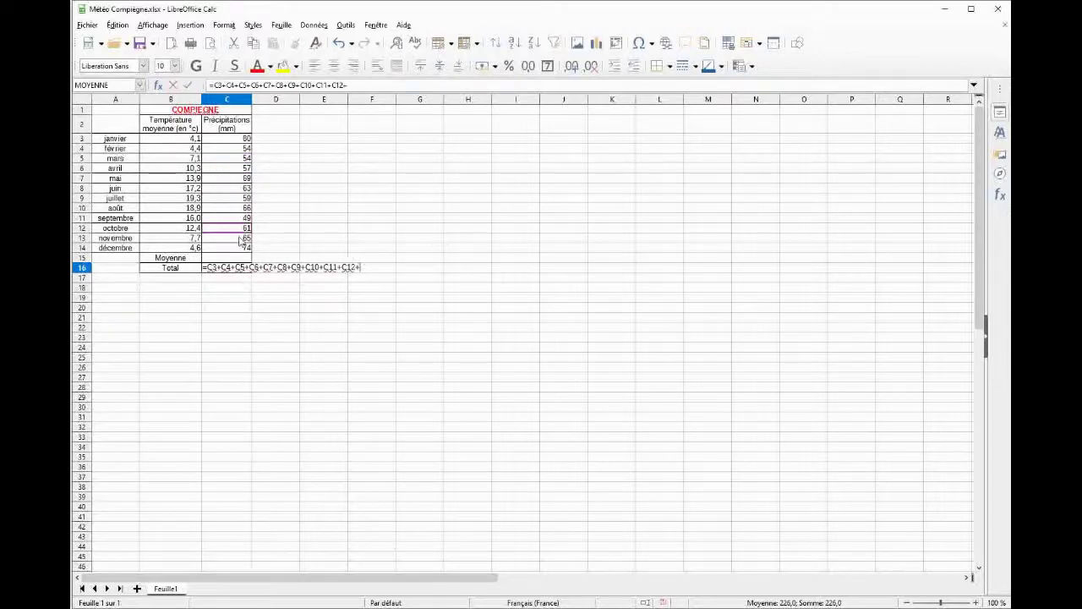
click(243, 238)
text(+)
click(241, 248)
key(Return)
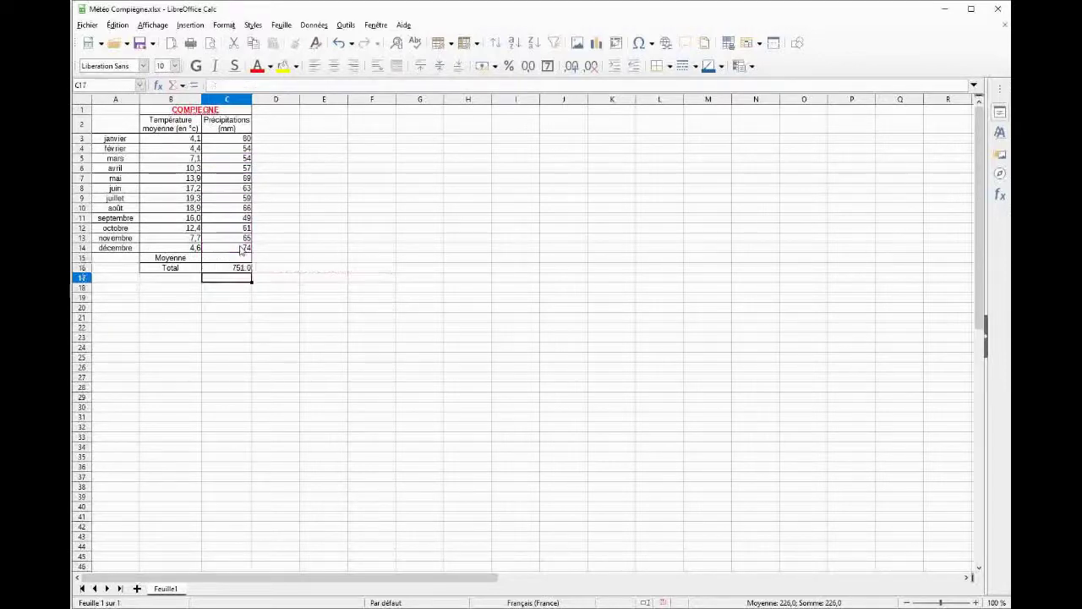
click(328, 269)
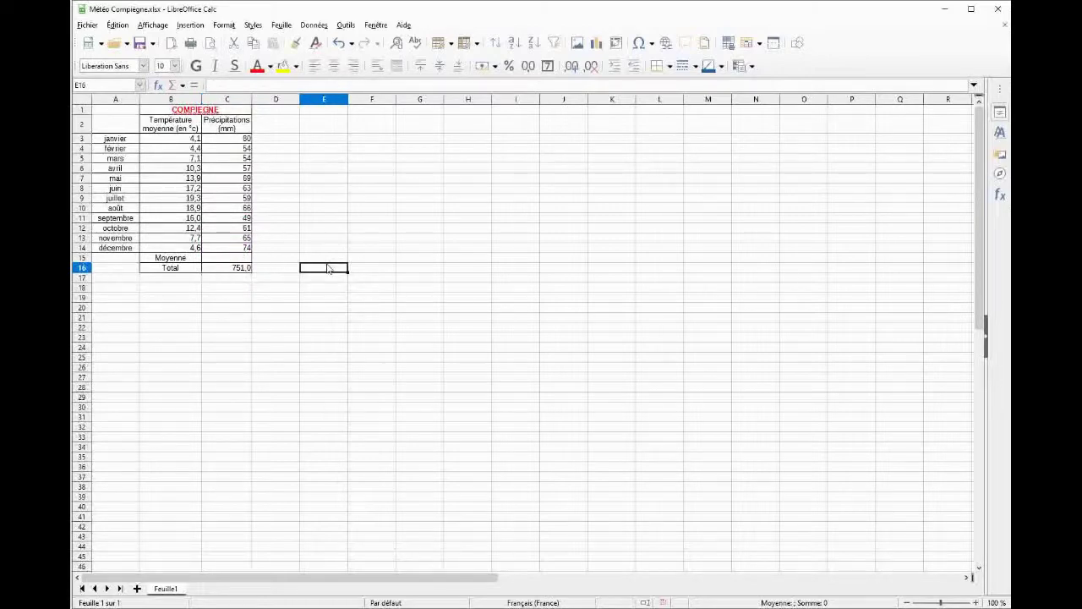
Set January's precipitation in C3 to 51
click(242, 140)
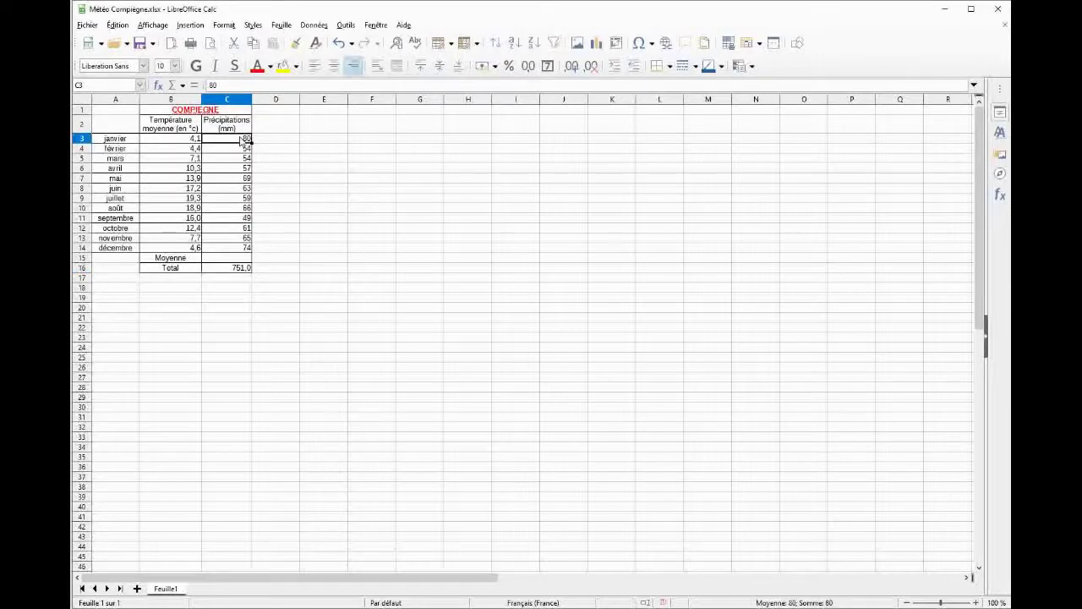
text(51)
key(Return)
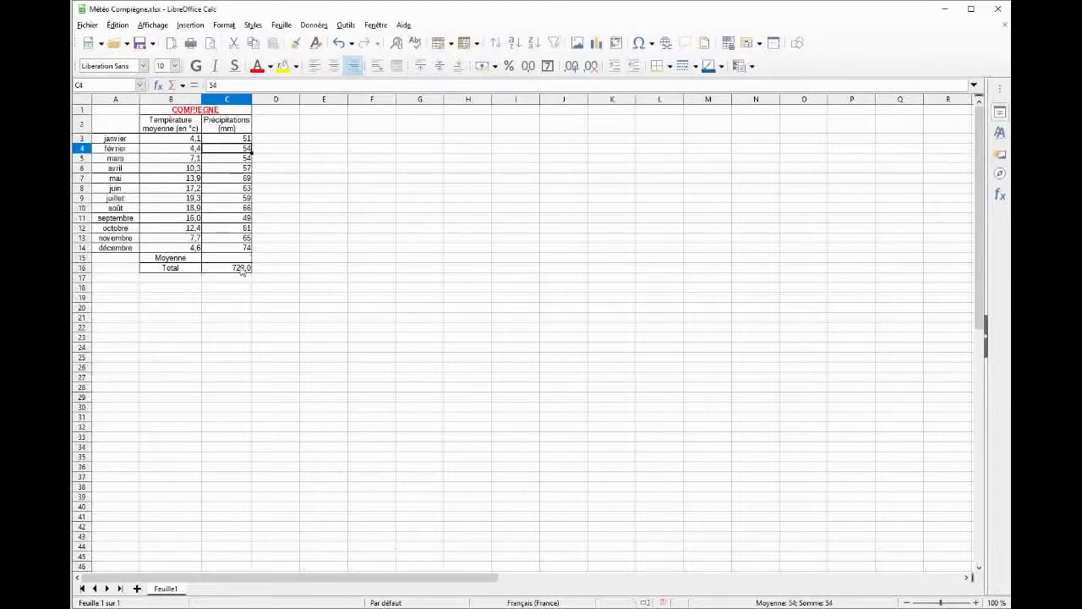
click(482, 269)
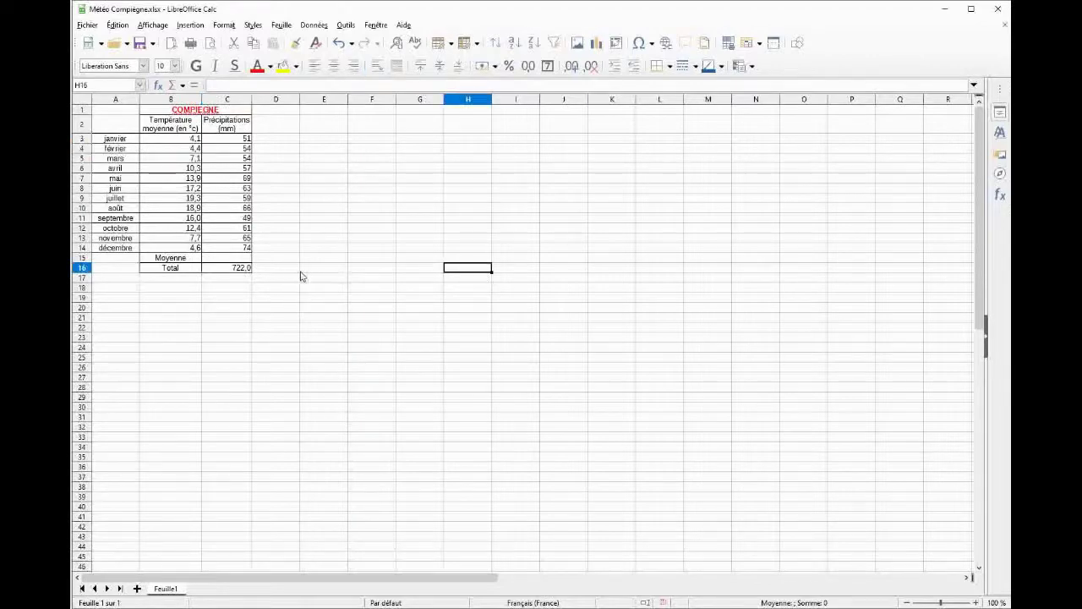
click(293, 269)
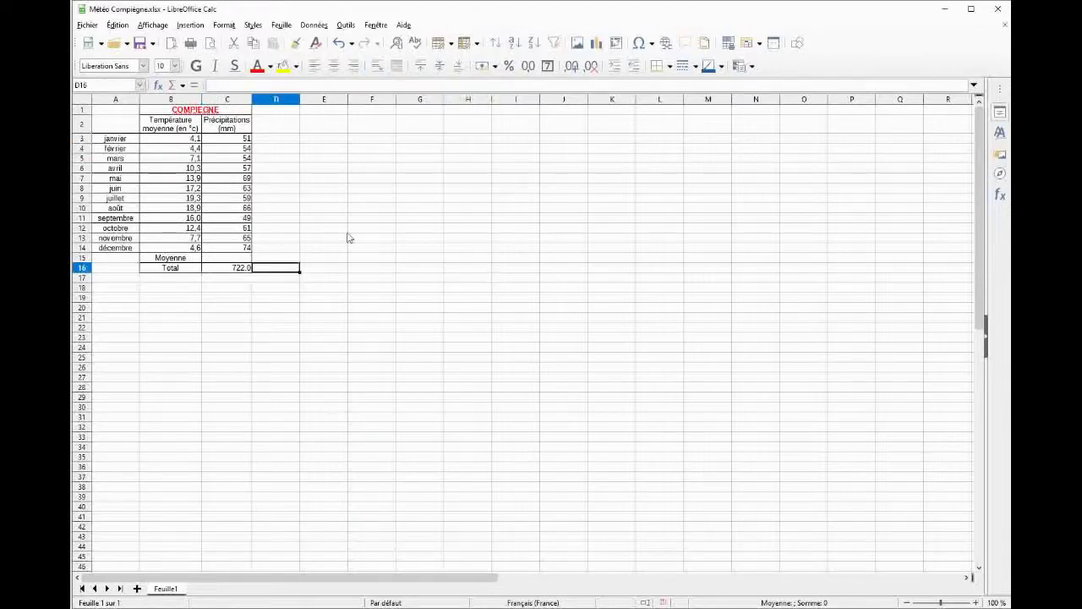
drag(336, 228, 372, 228)
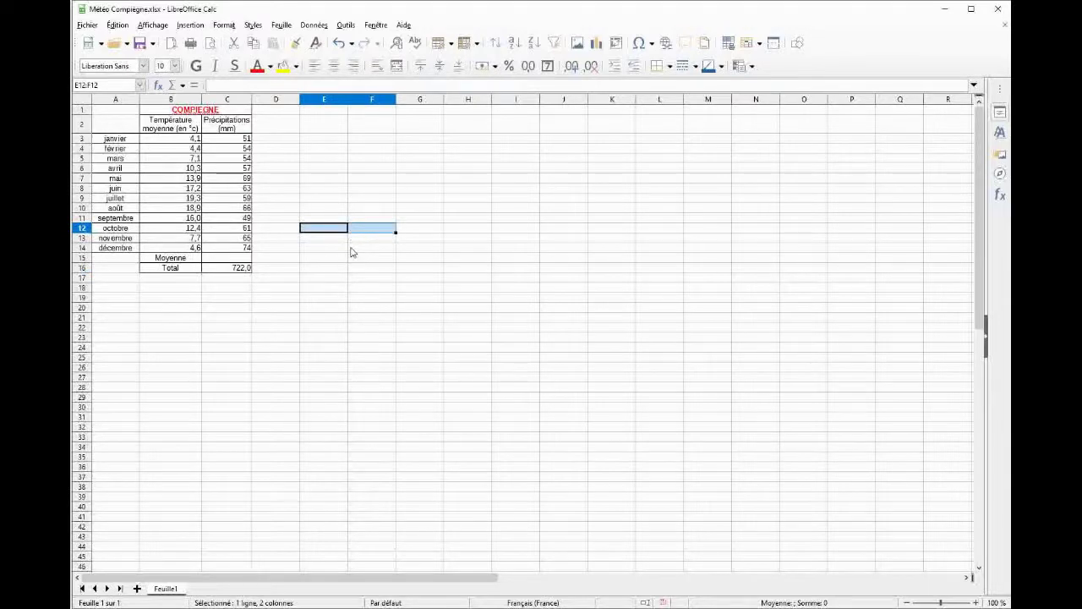
click(357, 257)
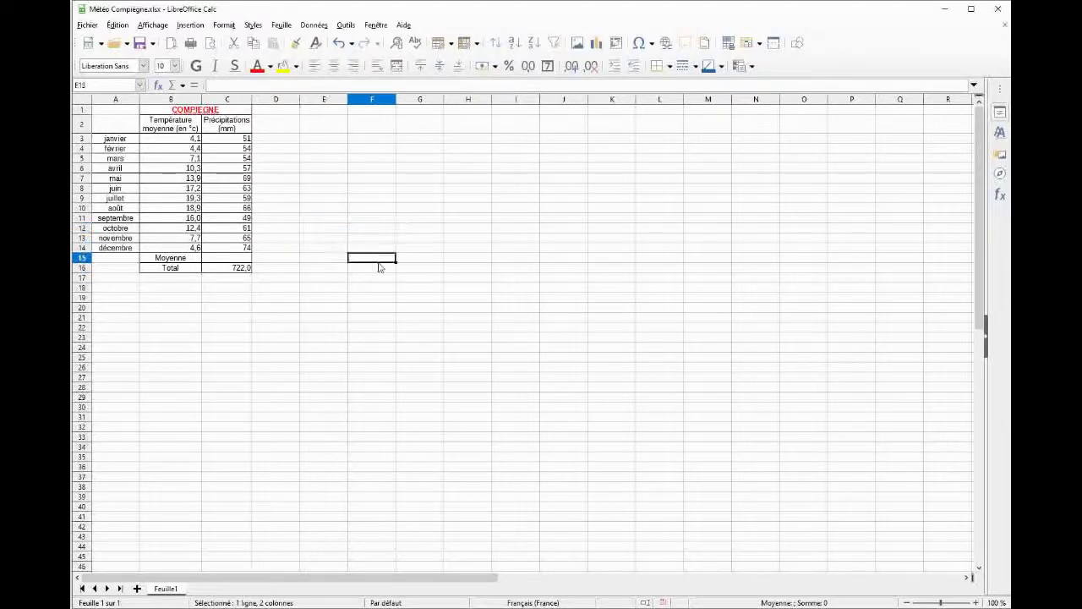
Replace the Total formula in C16 with the SOMME function over C3:C14, using the function wizard
click(240, 269)
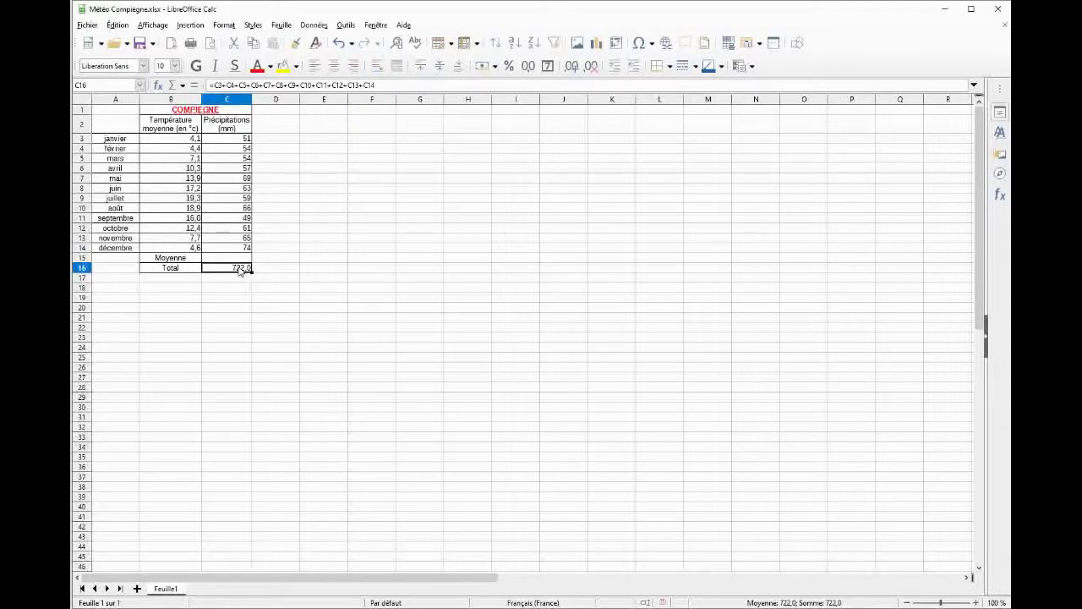
text(=)
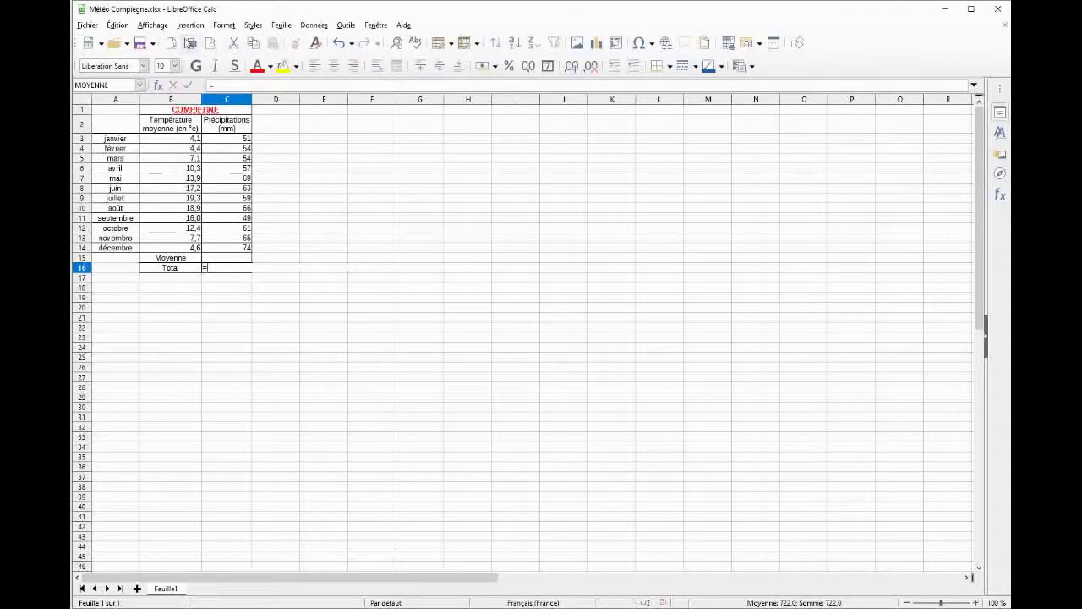
click(191, 27)
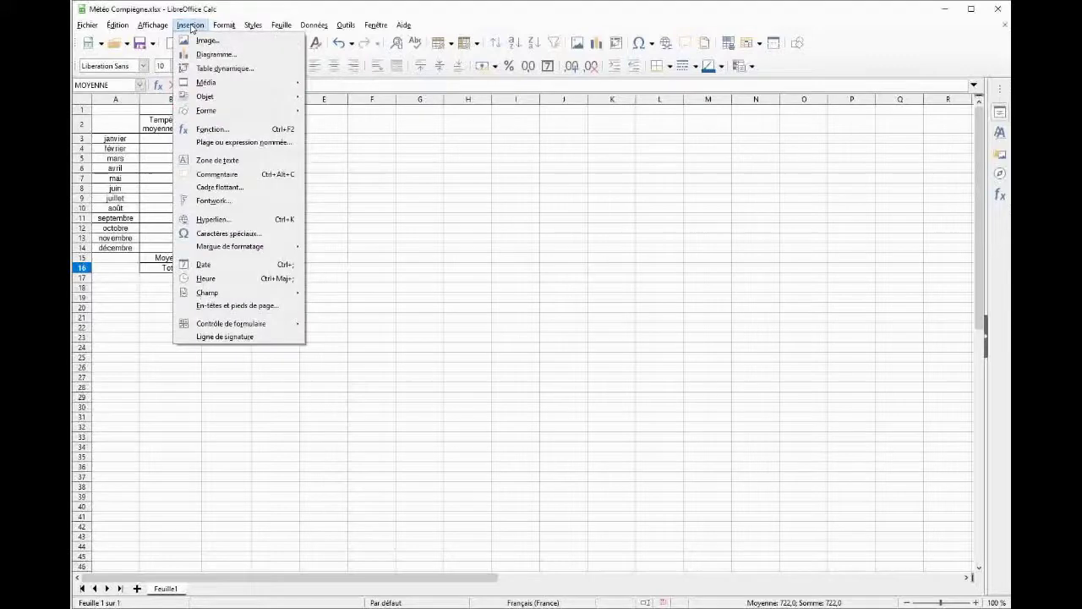
click(212, 129)
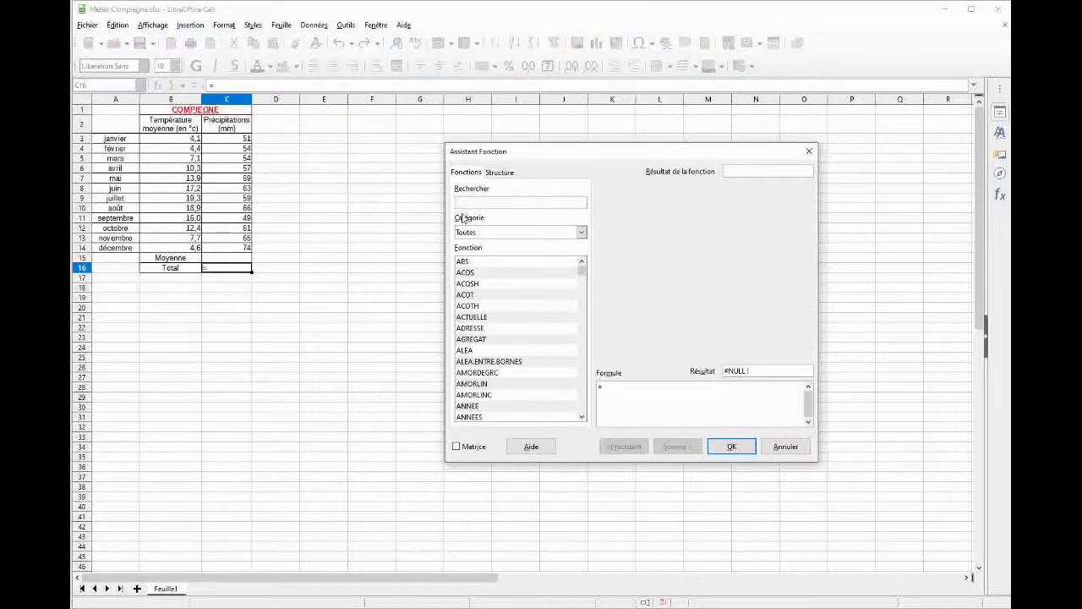
text(somme)
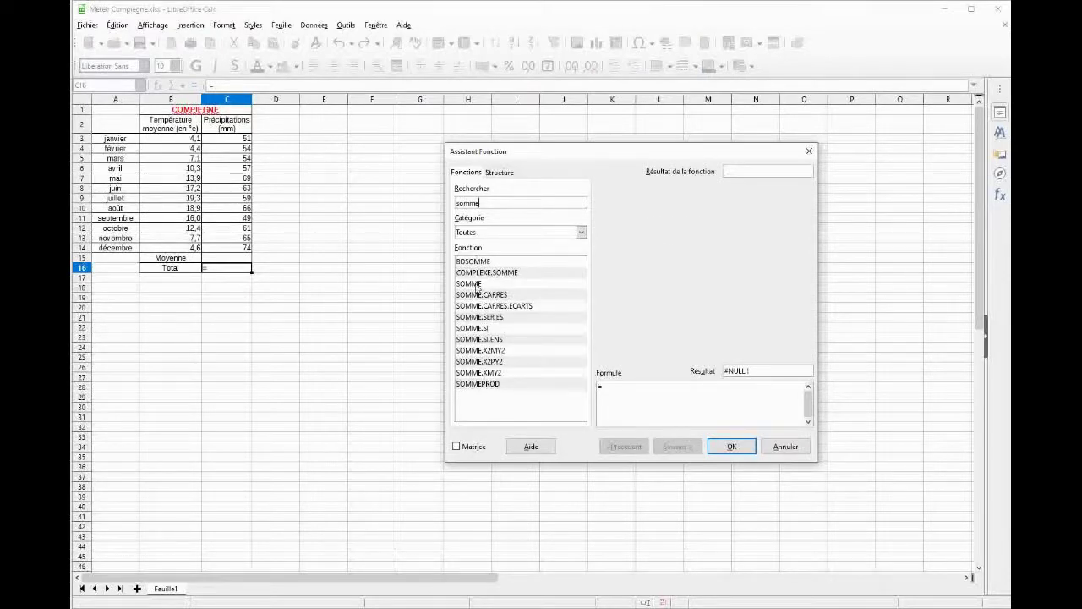
click(477, 285)
click(677, 446)
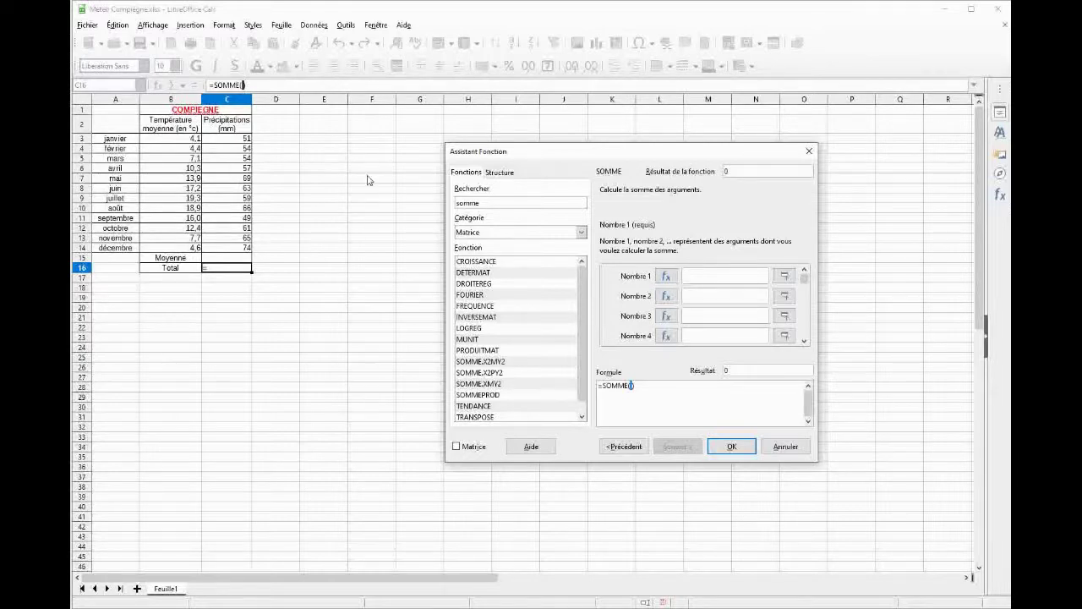
drag(238, 140, 239, 252)
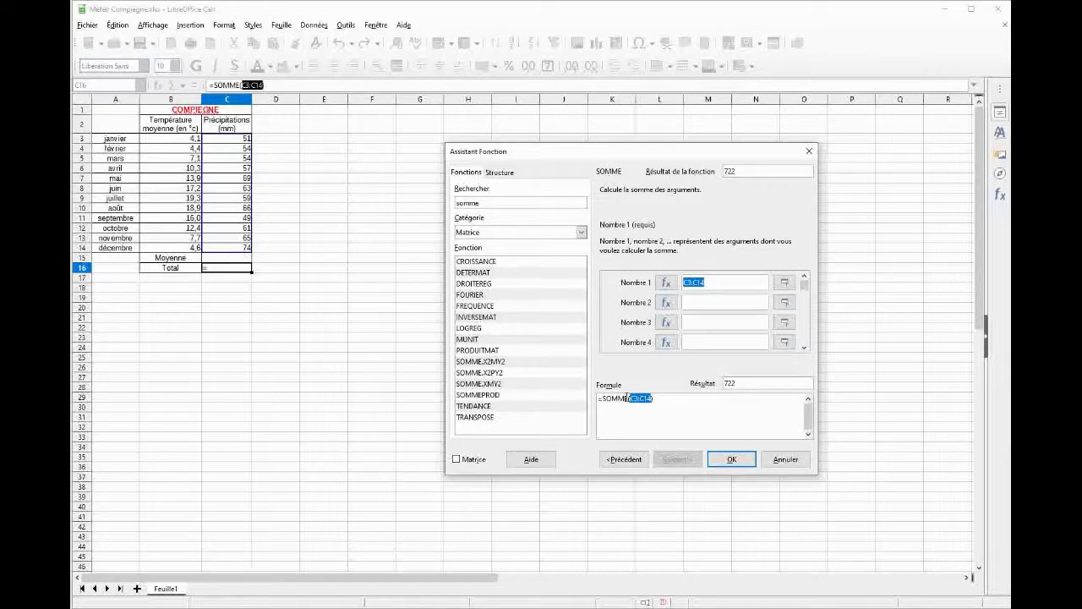
click(733, 461)
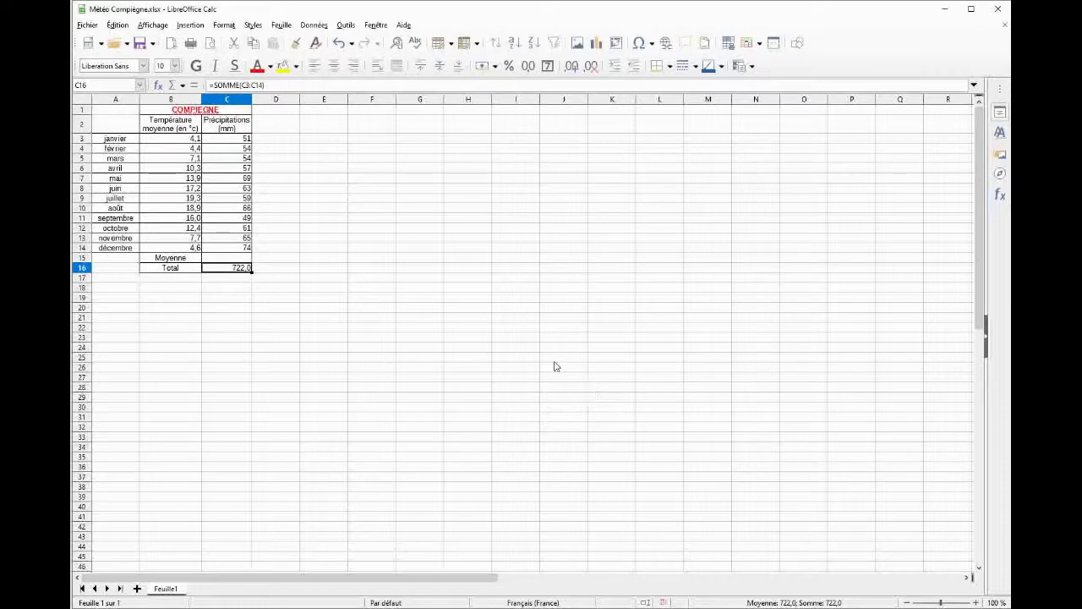
click(474, 328)
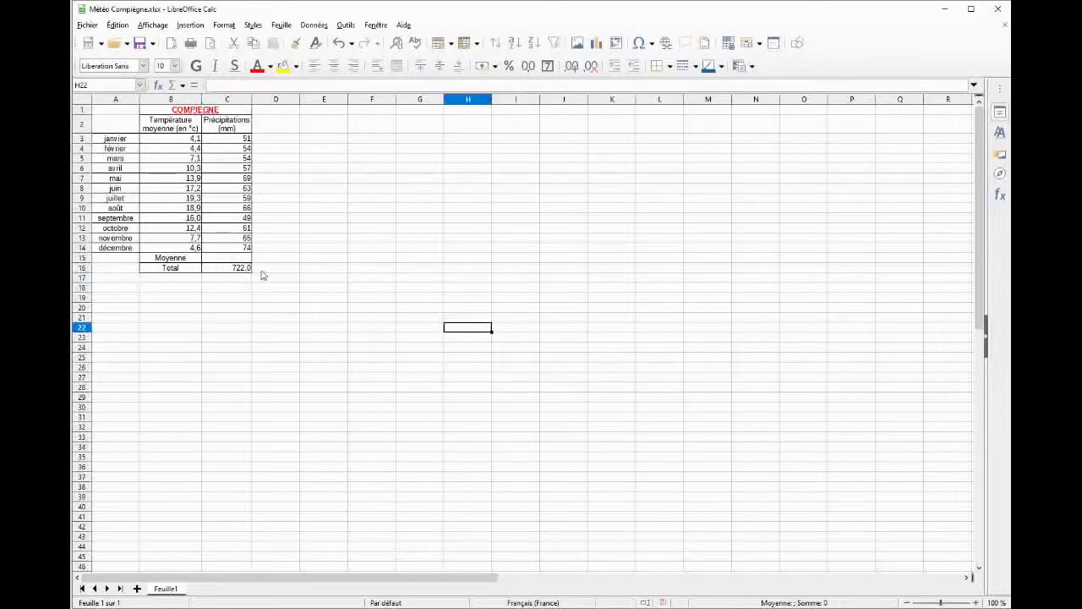
Calculate the average precipitation in Moyenne cell C15 with the MOYENNE function over C3:C14, using the function wizard
click(240, 260)
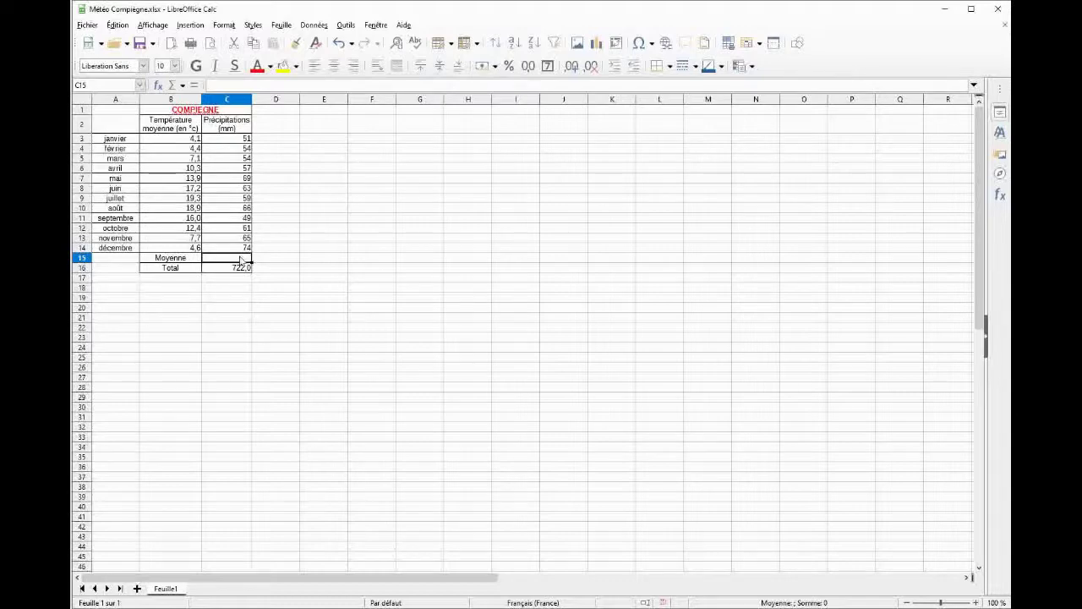
text(=)
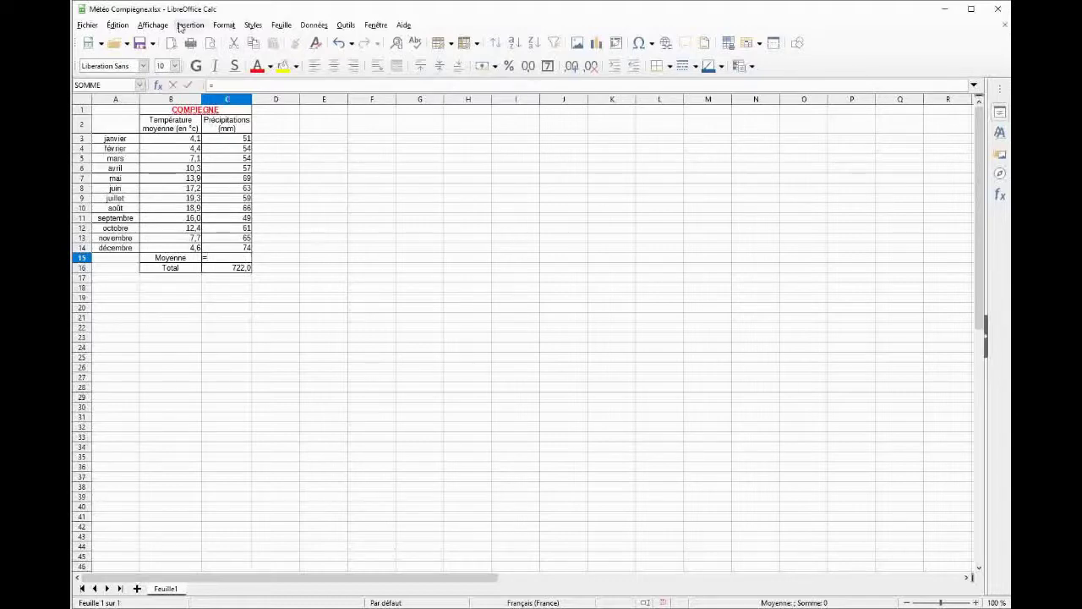
click(188, 25)
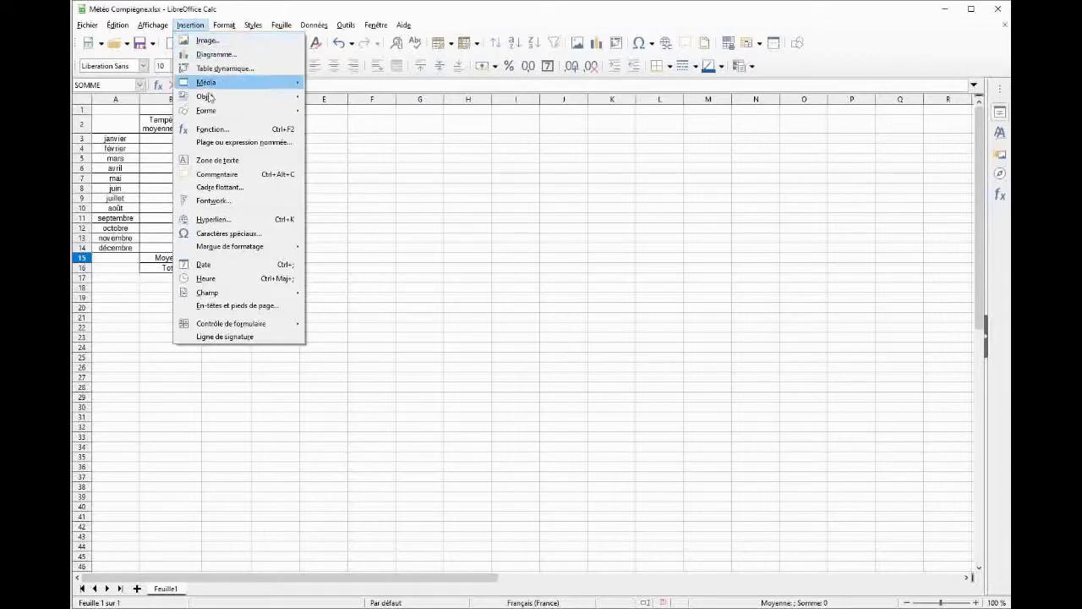
click(213, 130)
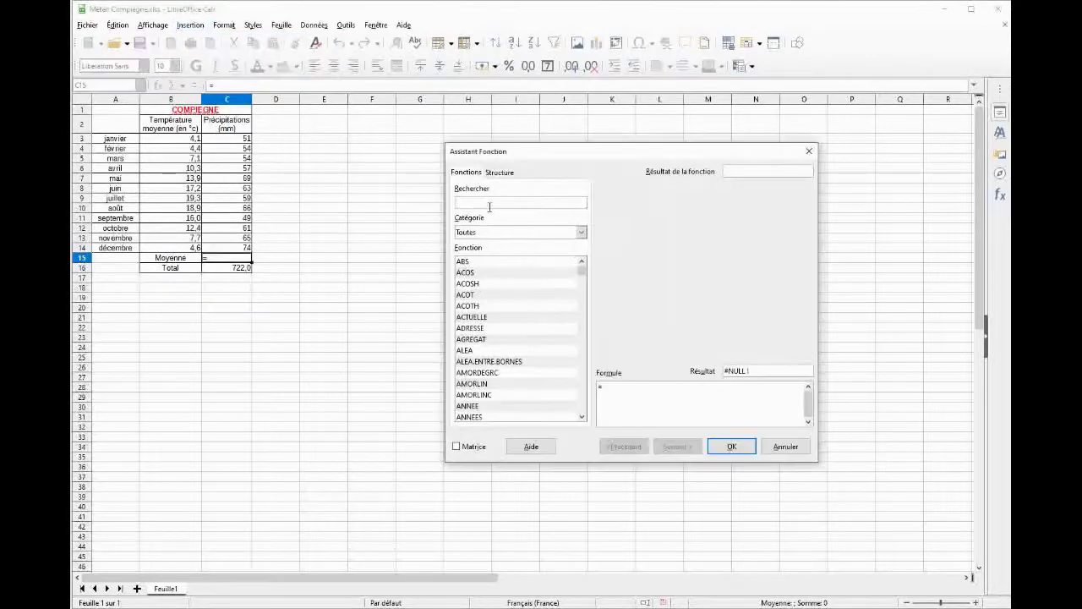
click(493, 202)
text(moyenne)
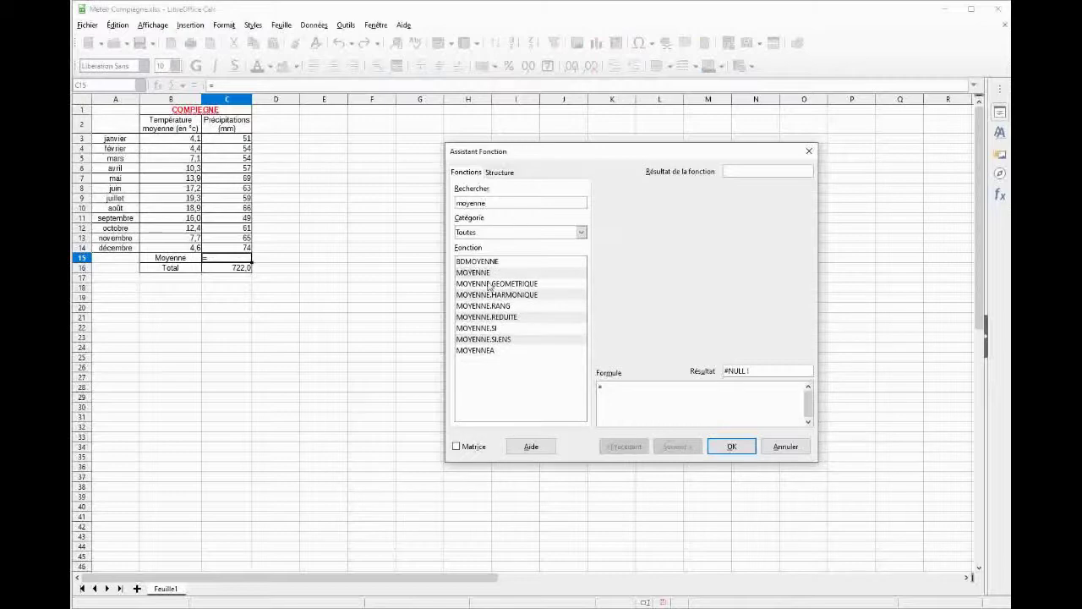
click(479, 277)
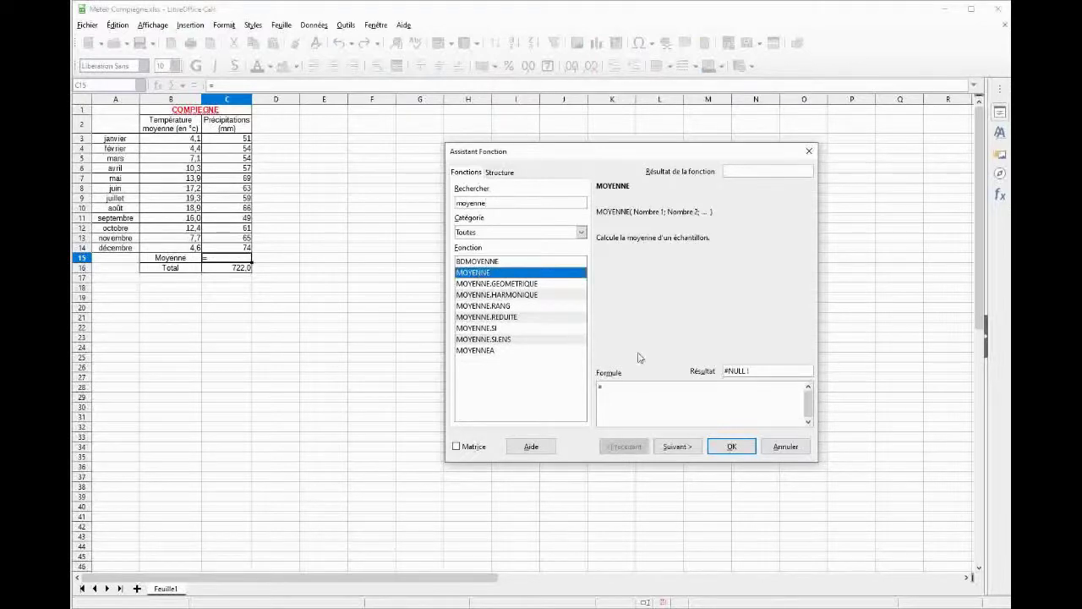
click(678, 446)
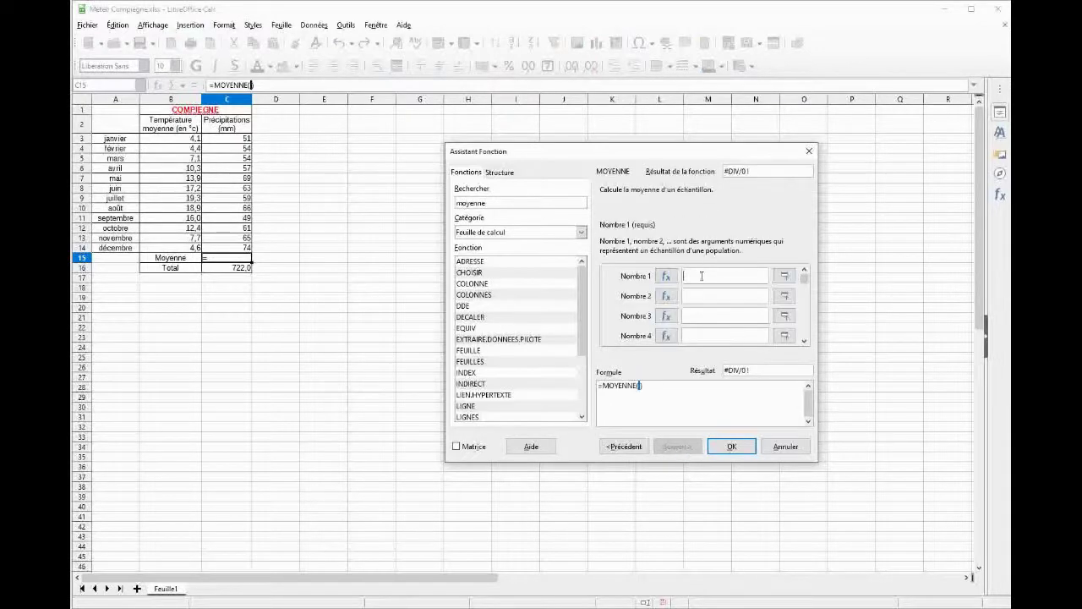
click(237, 141)
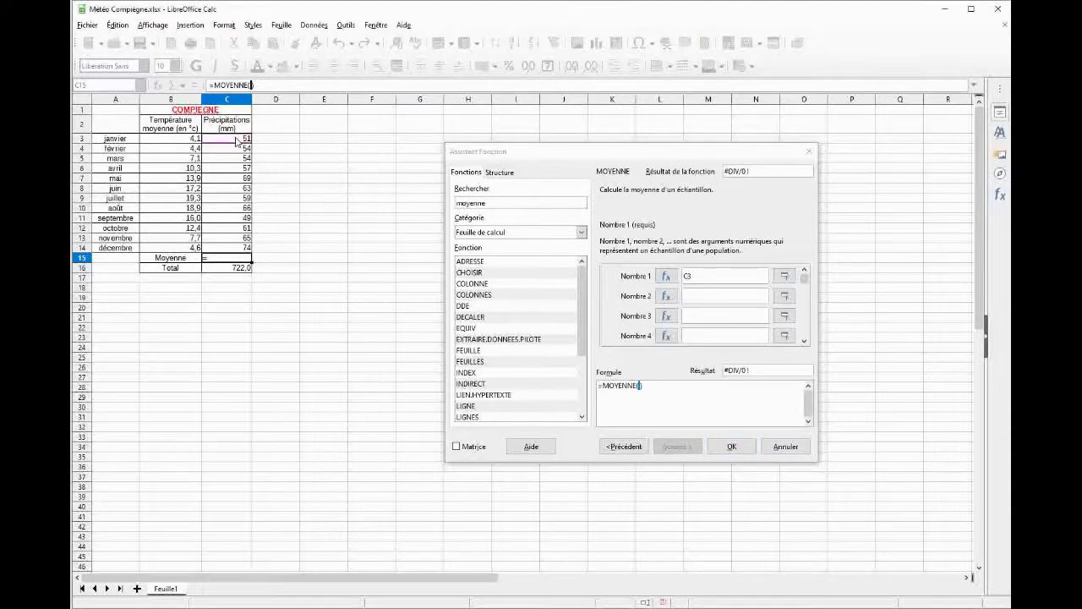
drag(236, 142, 246, 251)
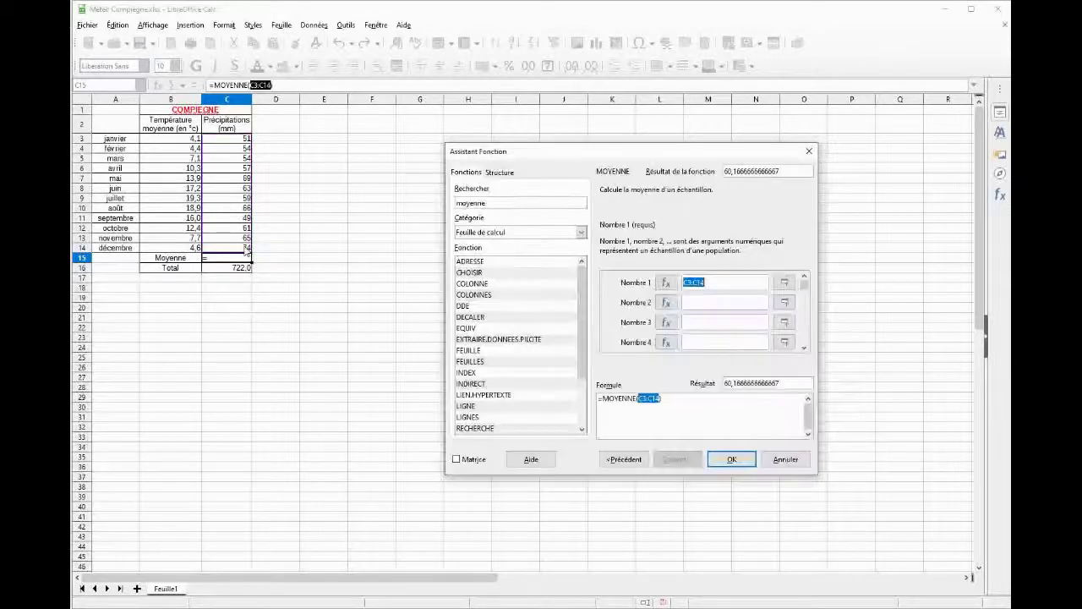
click(729, 458)
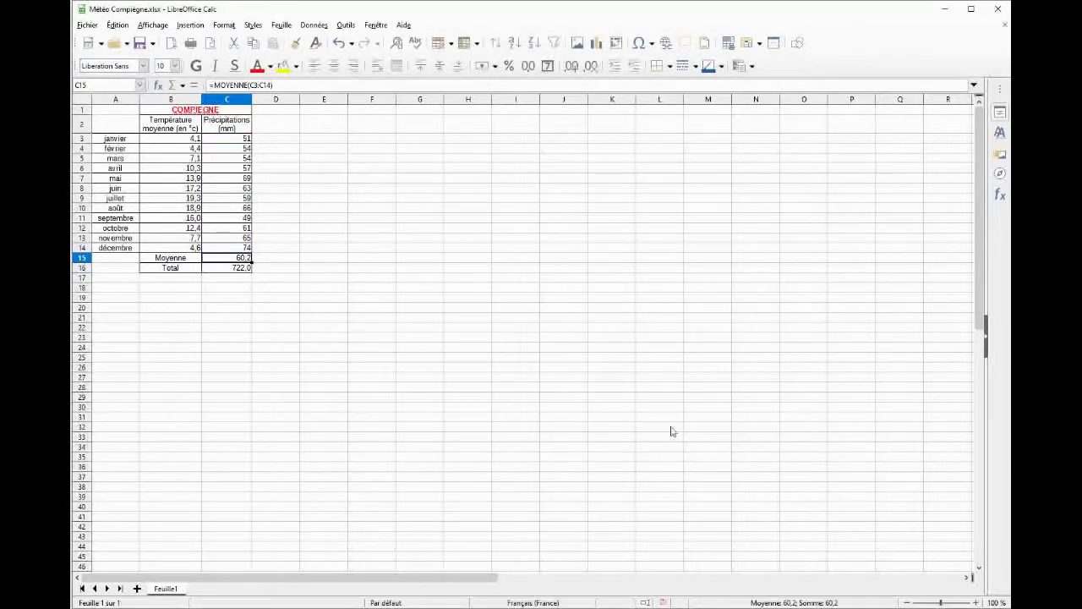